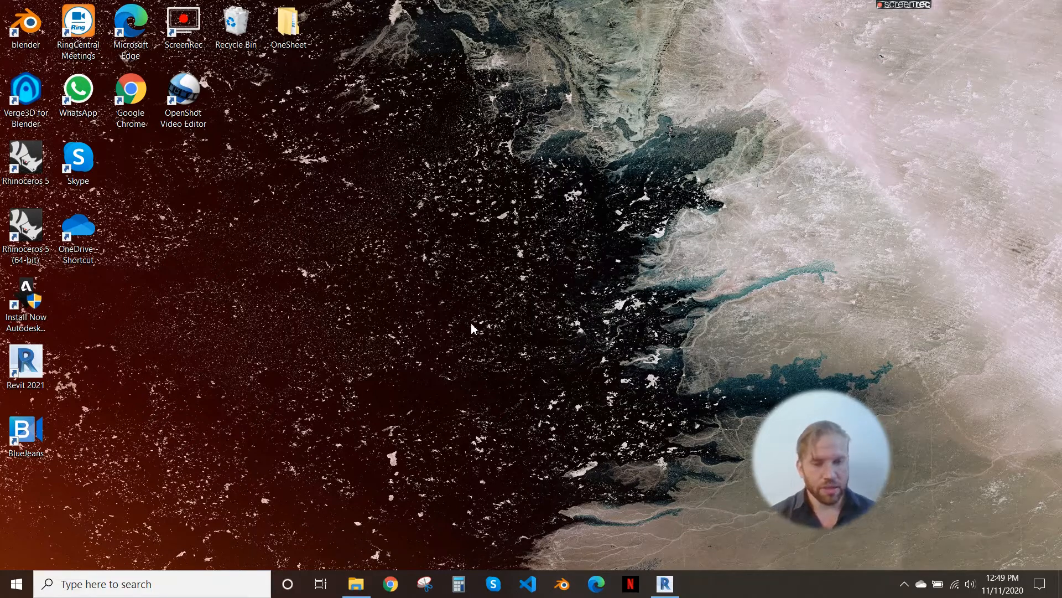
Step: Switch to Revit and activate the circular site plan viewport on the JARVIS sheet
left_click(665, 584)
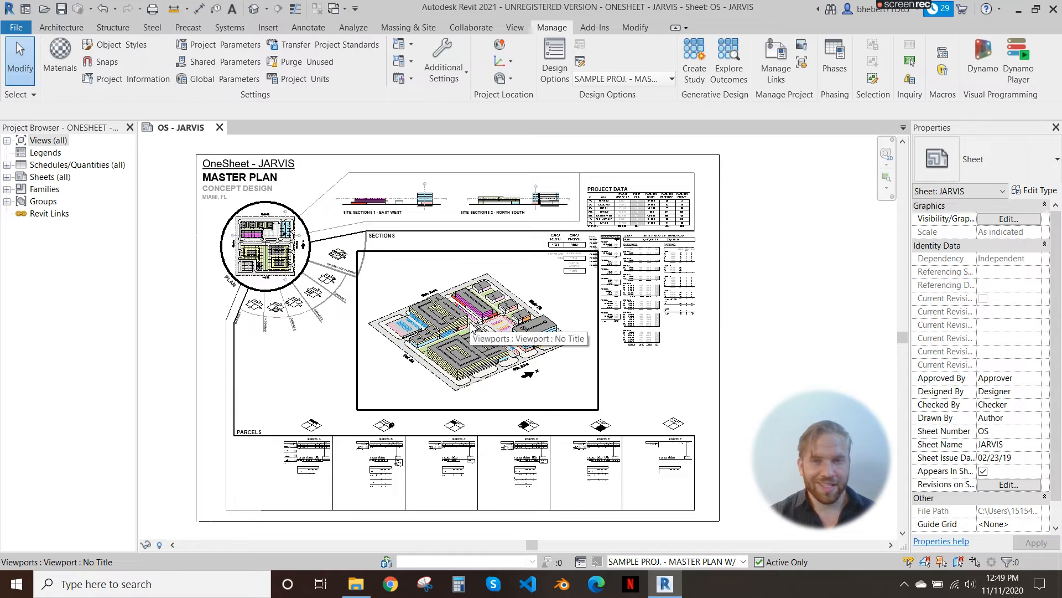
scroll(205, 226, "up", 5)
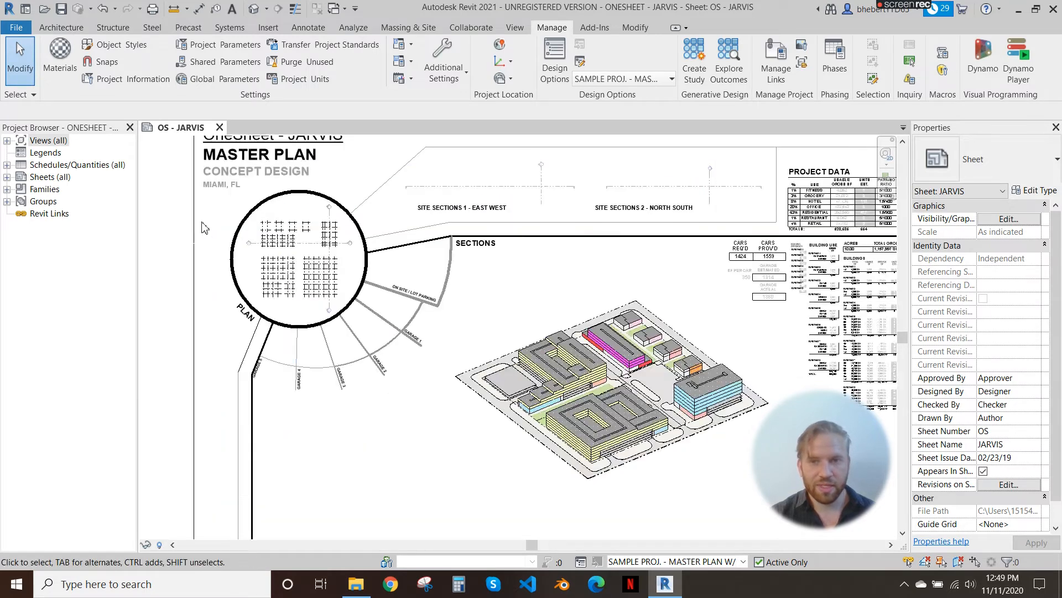
scroll(235, 283, "up", 2)
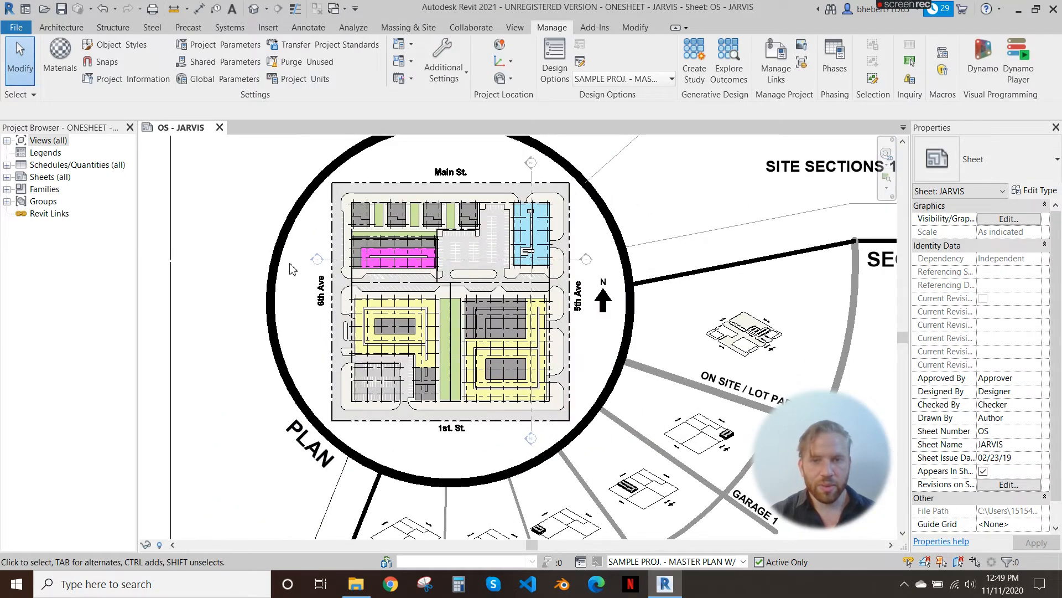
double_click(442, 244)
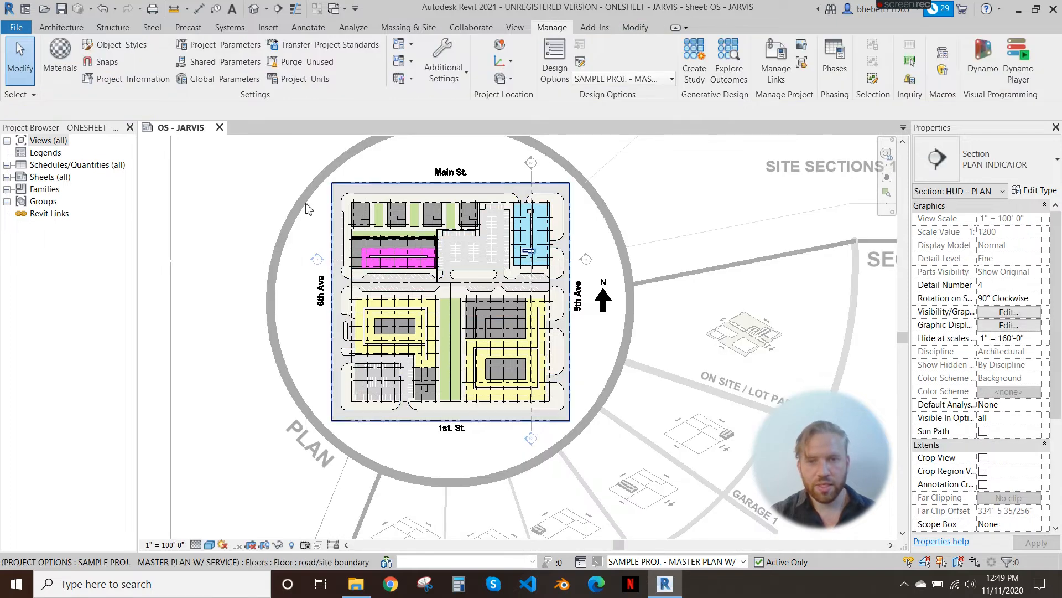
scroll(392, 177, "up", 2)
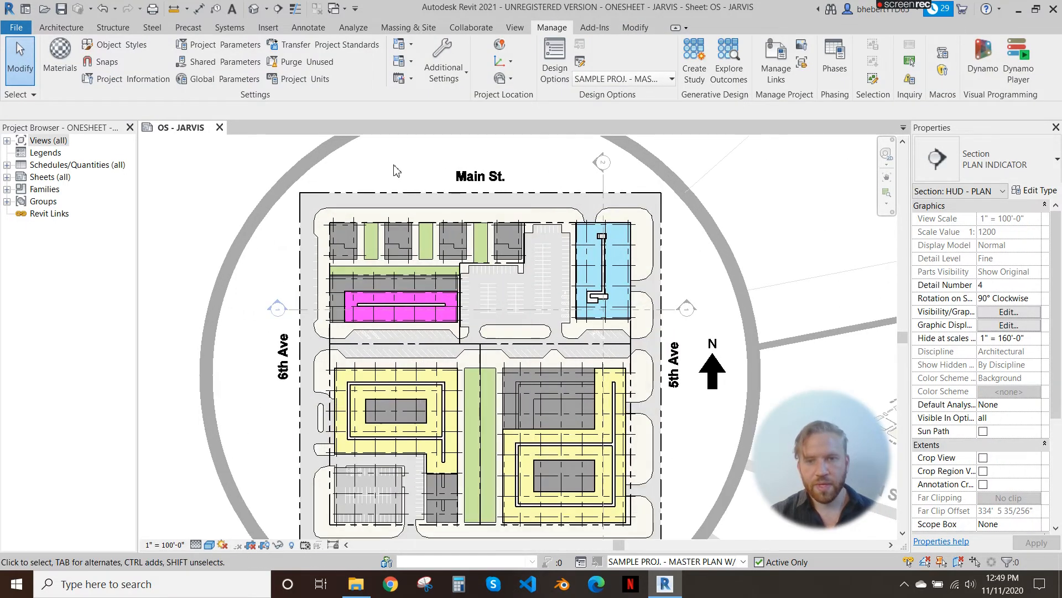
left_click(424, 191)
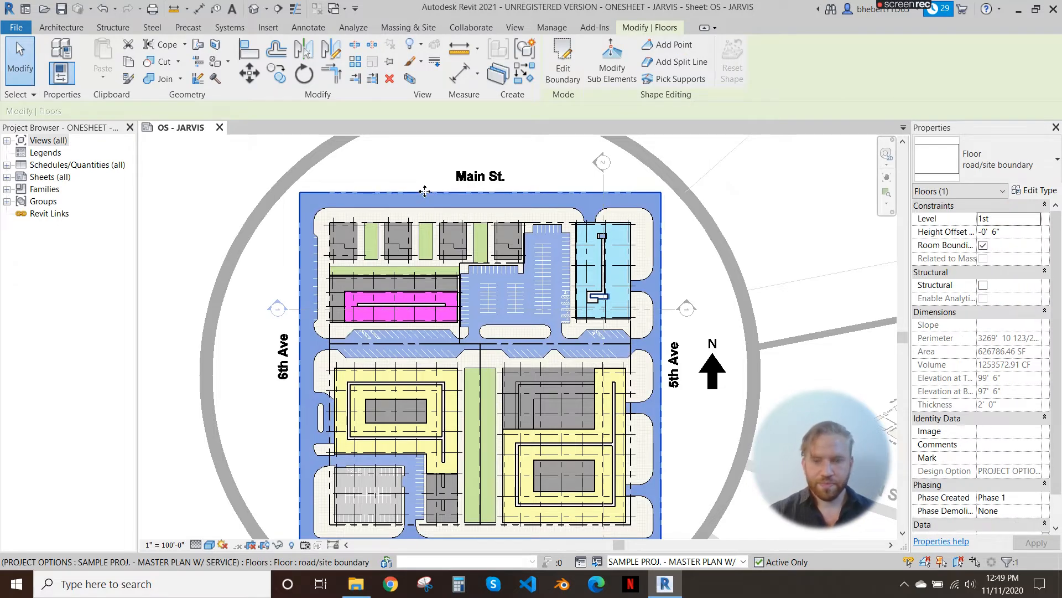
left_click(544, 221, "ctrl")
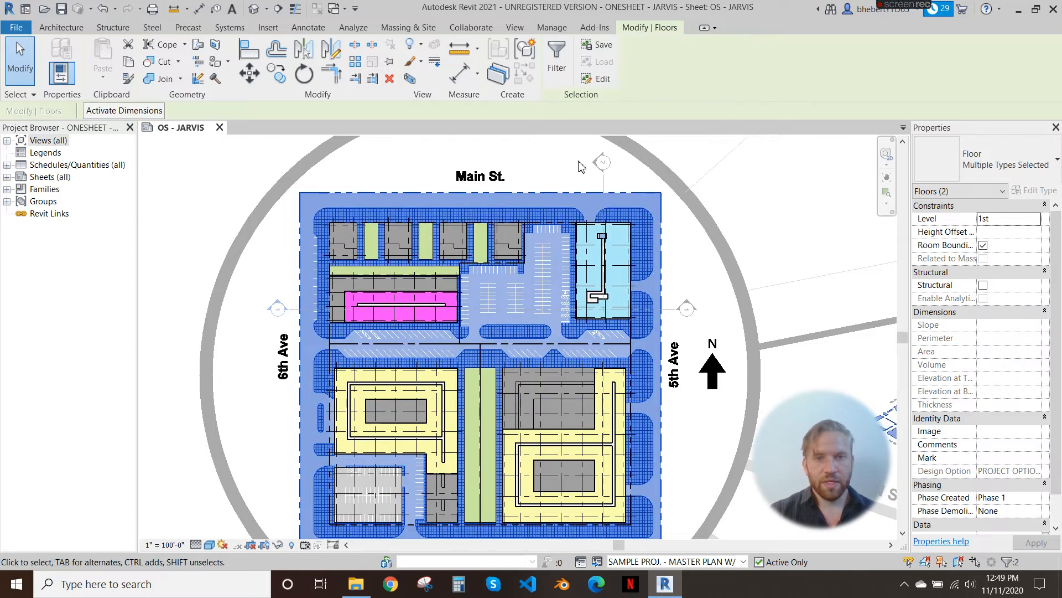
key("Escape")
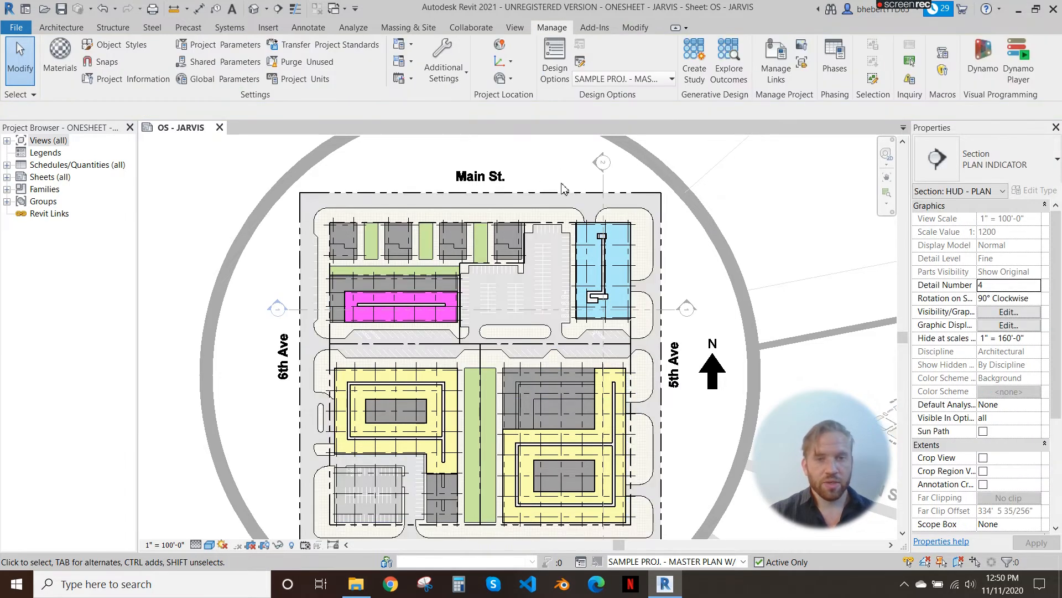
left_click(564, 160)
key("Escape")
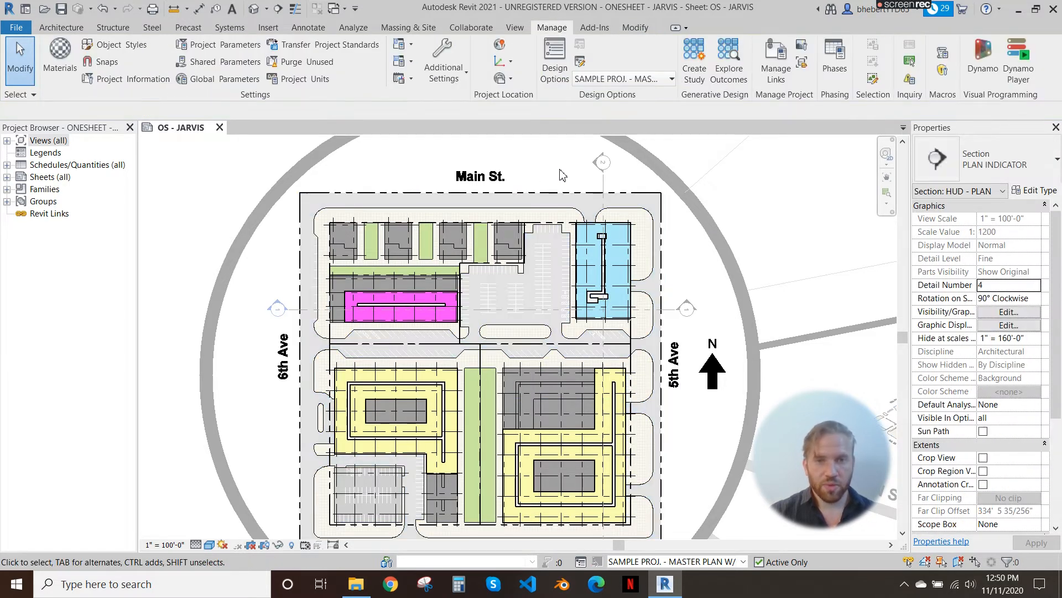
left_click(562, 160)
key("Escape")
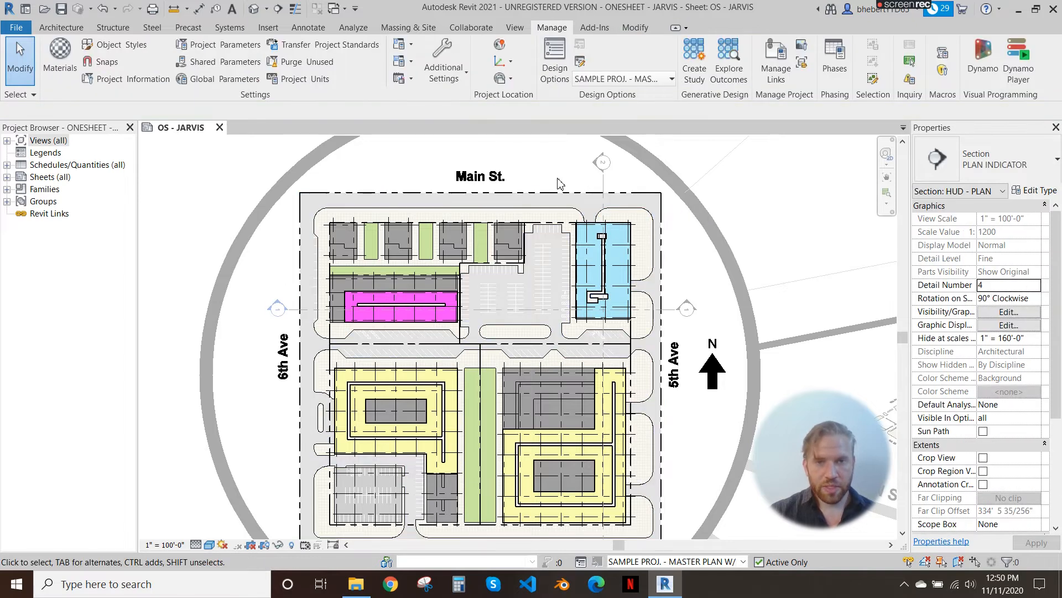
Step: Select the road/site boundary floor, the pad floor and the green open space floors in the site plan
left_click(562, 195)
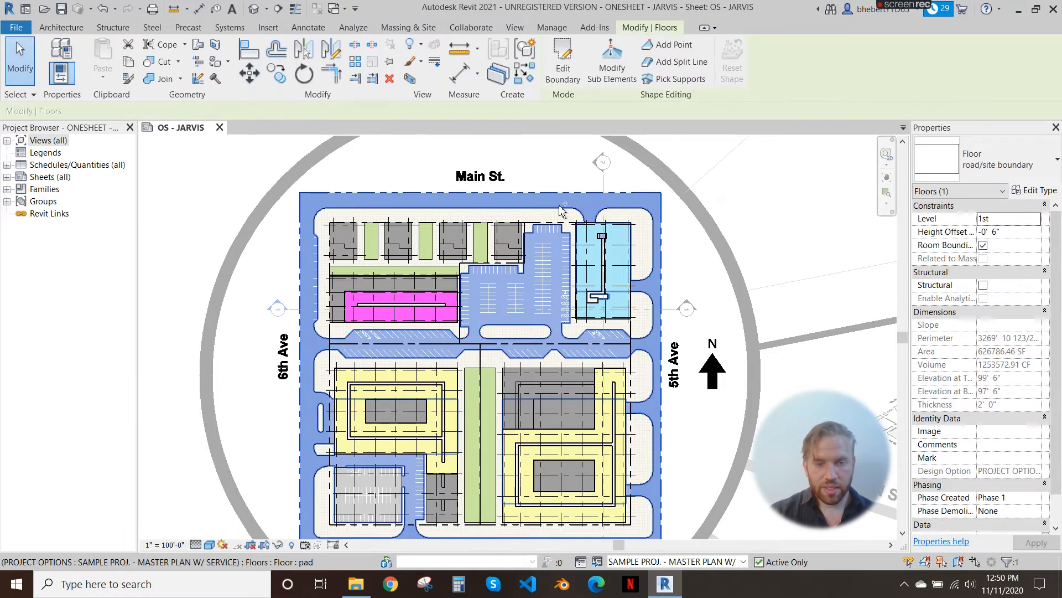
left_click(561, 209, "ctrl")
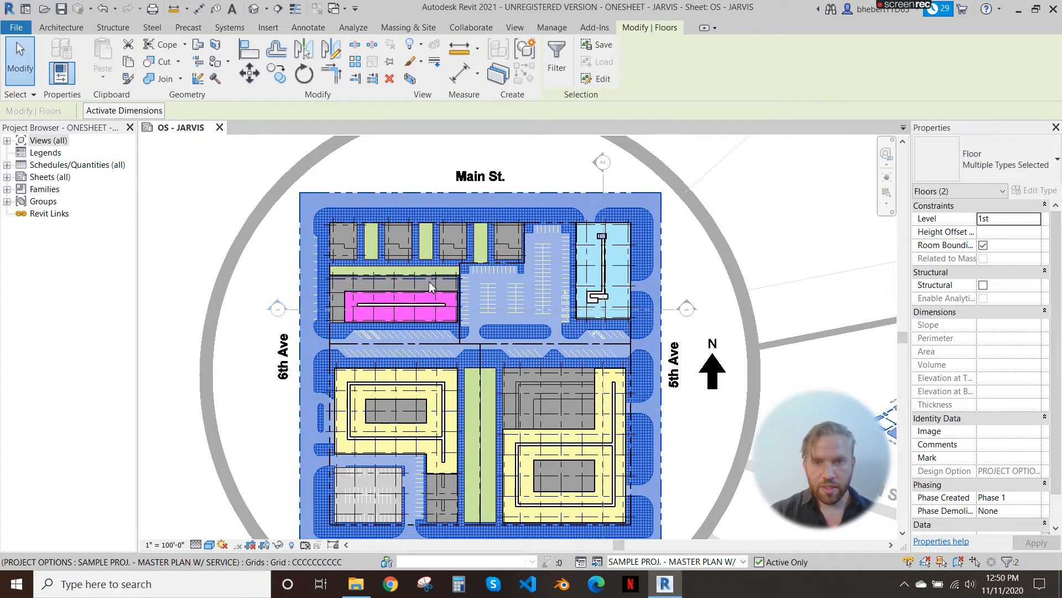
left_click(431, 260, "ctrl")
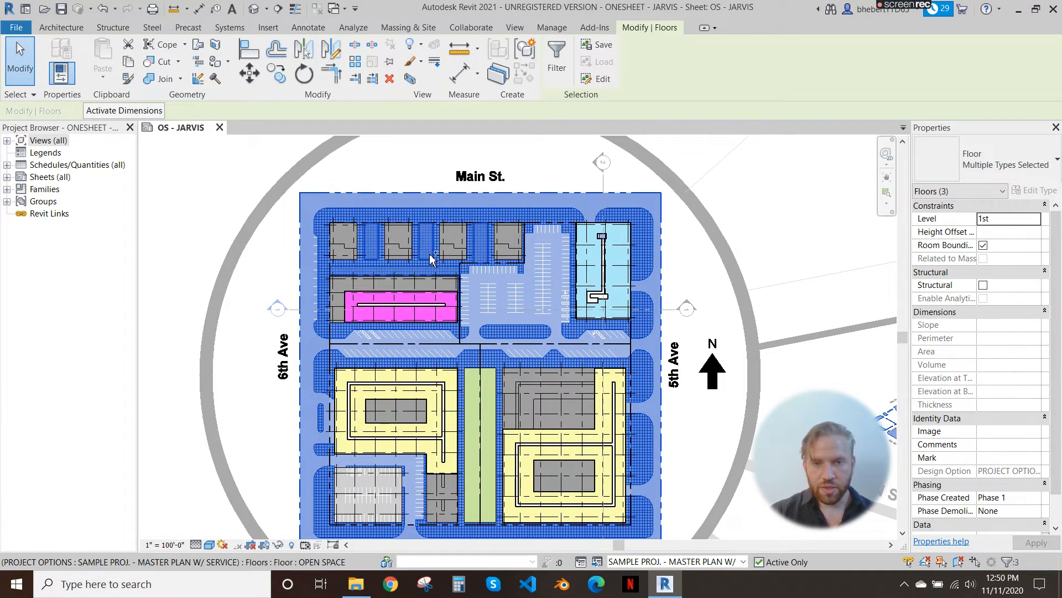
left_click(477, 375, "ctrl")
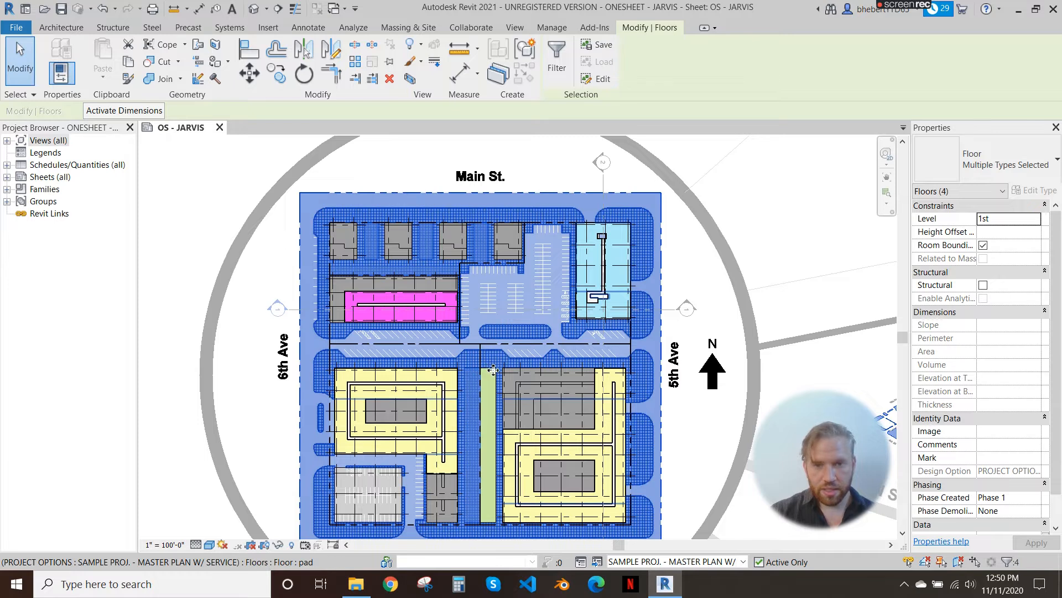
left_click(494, 377, "ctrl")
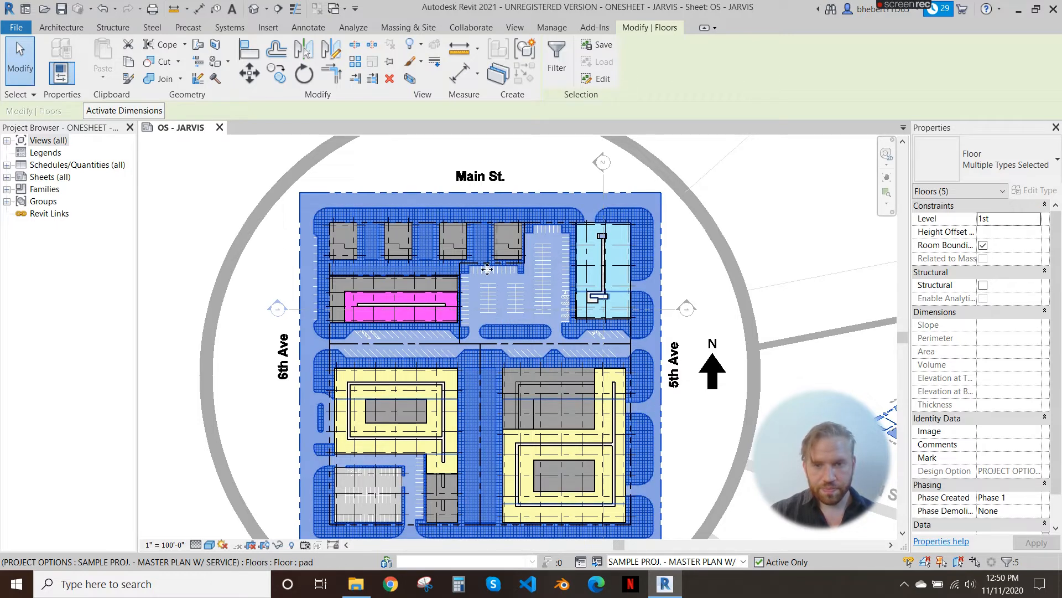
Step: Add the four parcel ceilings that meet along the central east-west drive to the floor selection
scroll(486, 229, "down", 1)
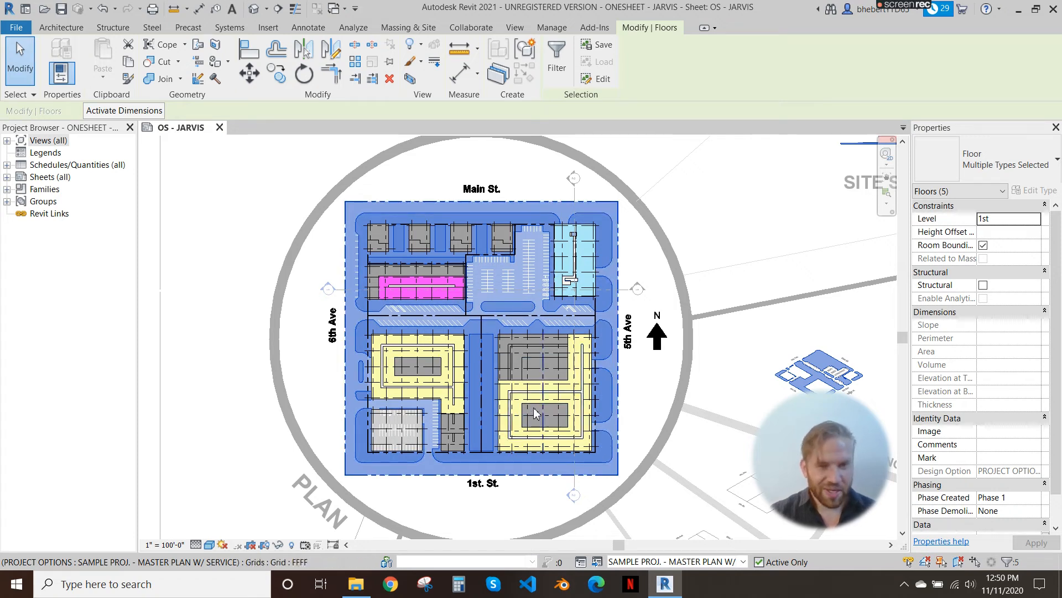
scroll(359, 319, "up", 4)
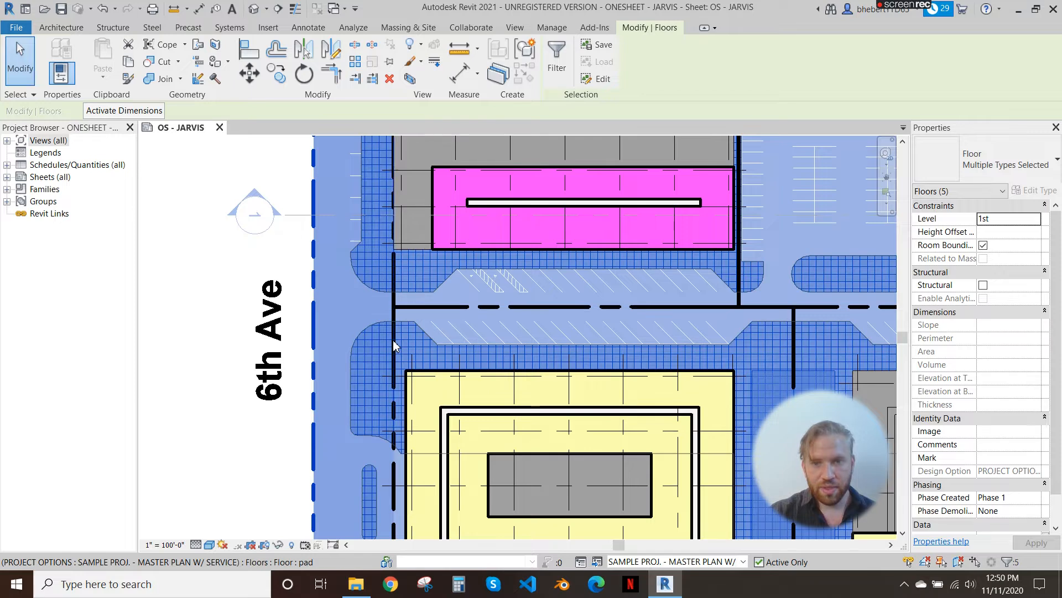
scroll(397, 331, "up", 3)
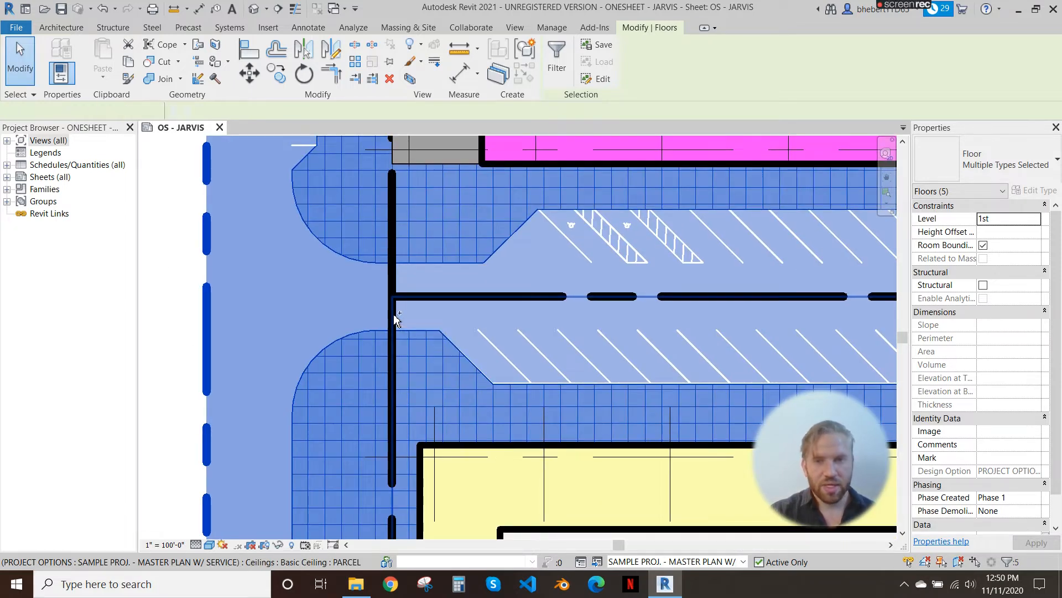
left_click(396, 319, "ctrl")
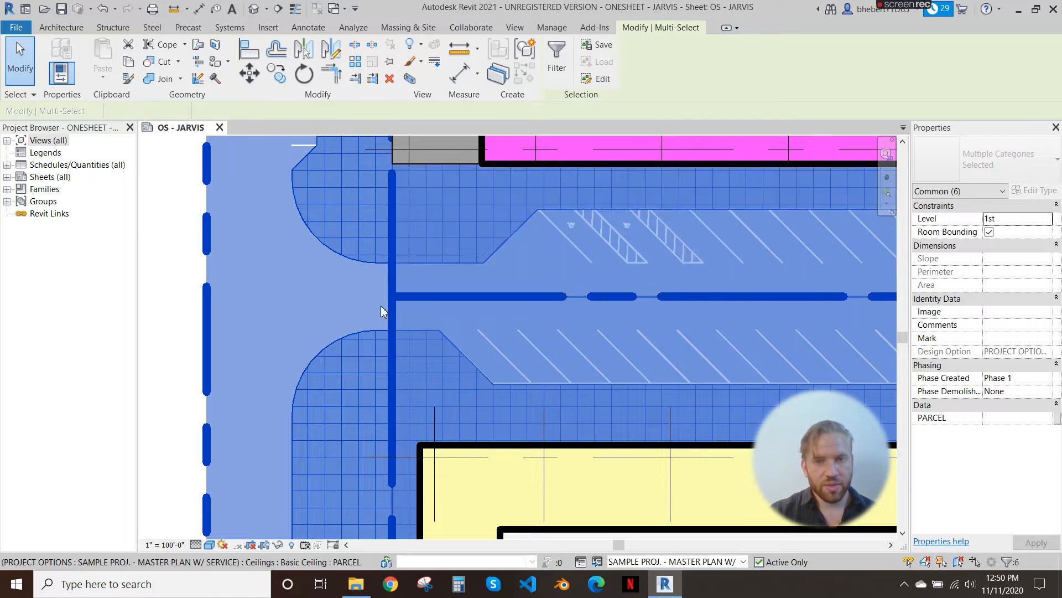
scroll(346, 327, "down", 1)
left_click(346, 327, "ctrl")
scroll(347, 327, "down", 7)
scroll(833, 341, "up", 6)
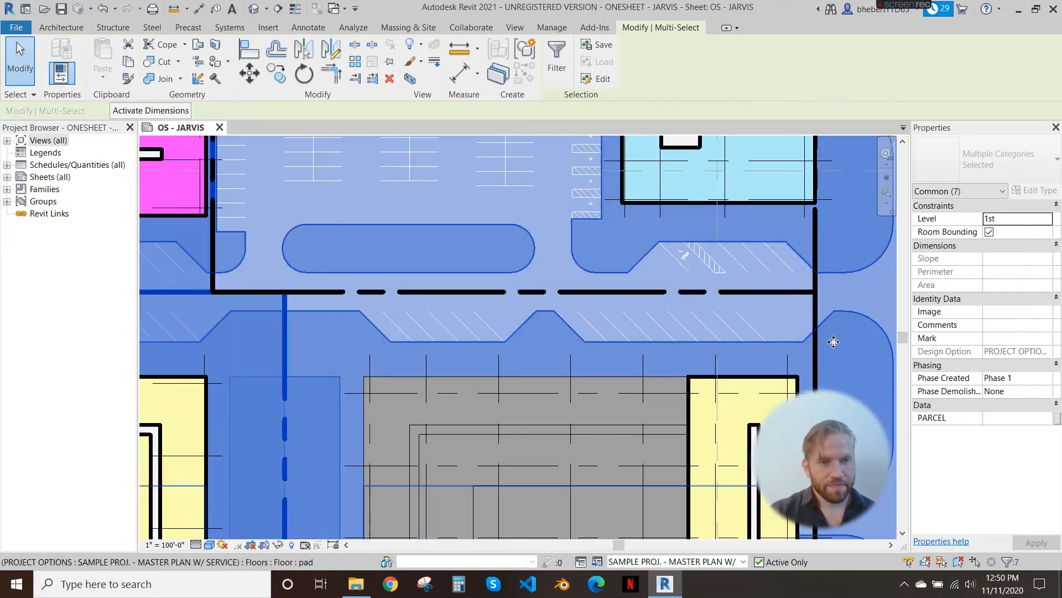
scroll(818, 312, "up", 2)
left_click(813, 315, "ctrl")
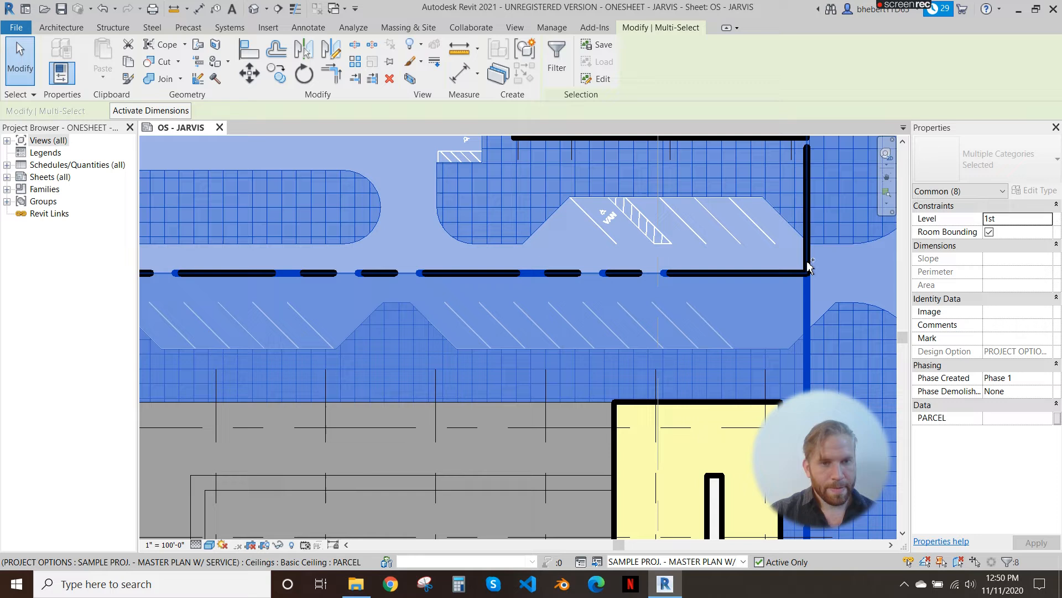
left_click(808, 266, "ctrl")
scroll(732, 324, "down", 5)
scroll(684, 368, "down", 2)
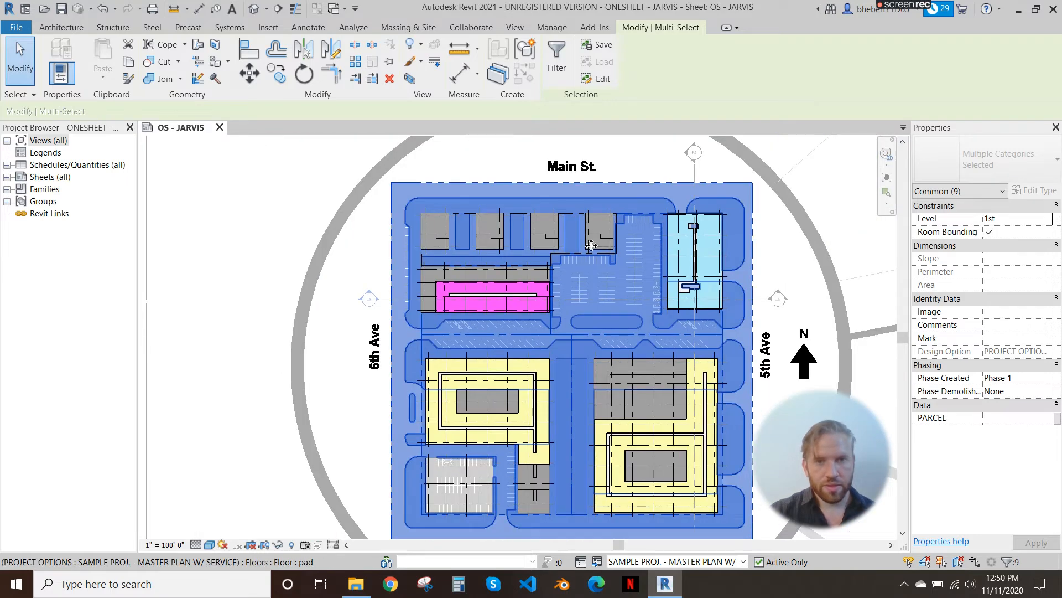
Step: Add the remaining parcel ceiling around the four small buildings near Main St. to the selection
scroll(553, 222, "up", 7)
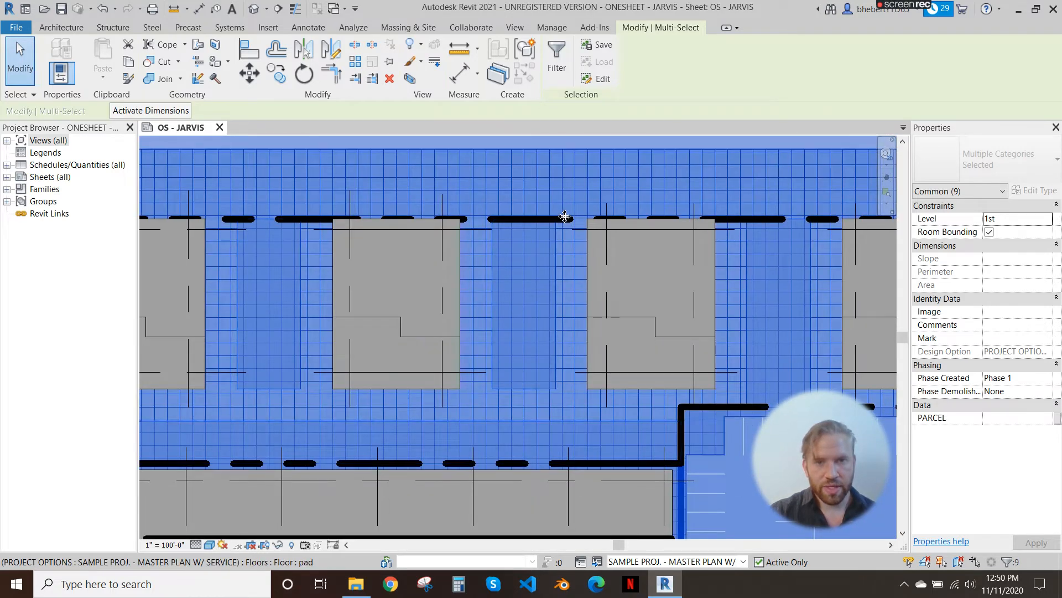
scroll(645, 268, "down", 2)
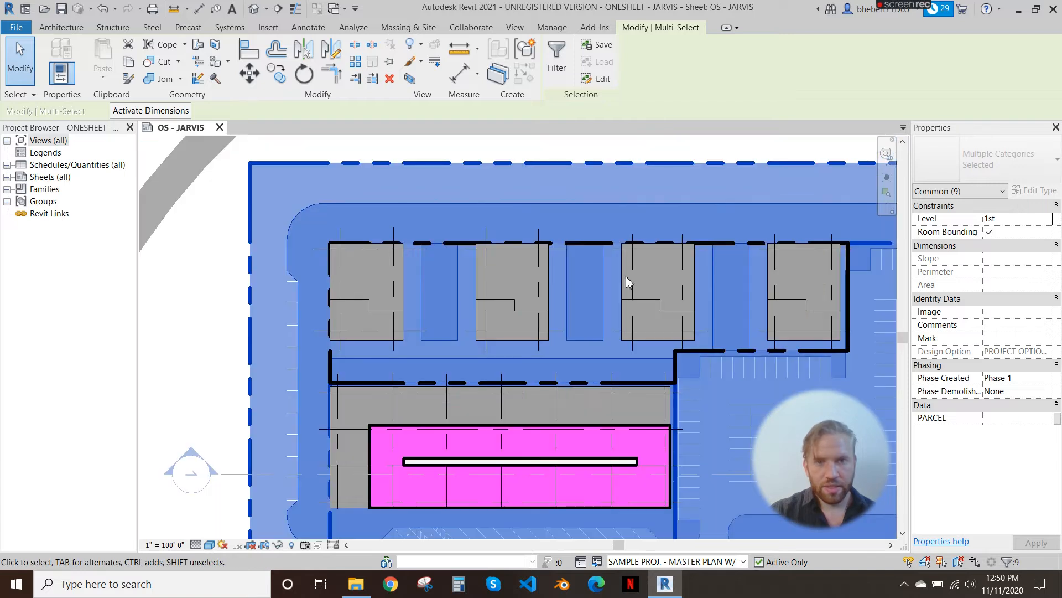
scroll(275, 469, "up", 3)
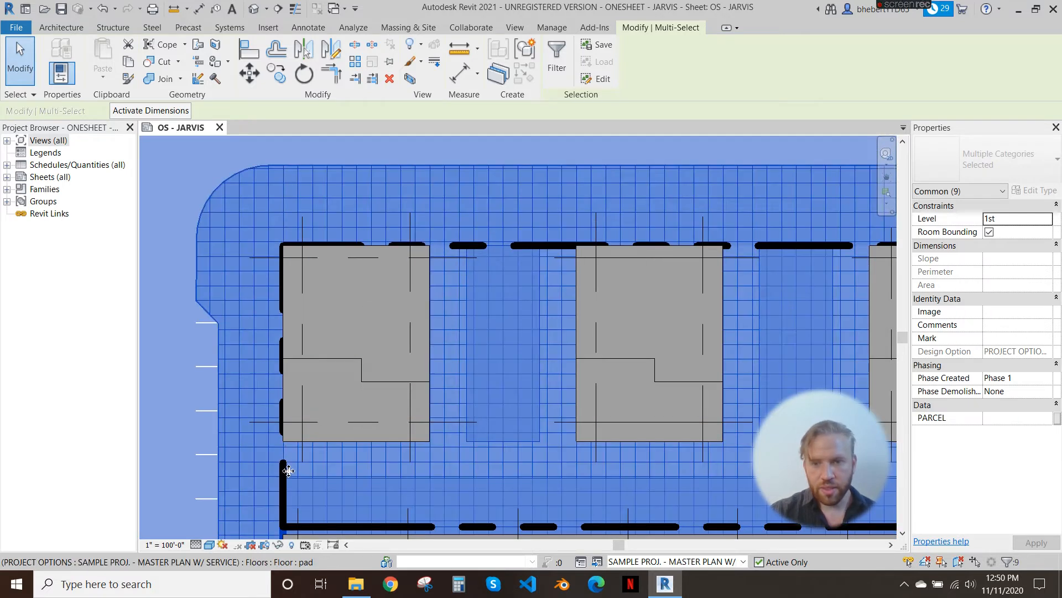
scroll(288, 432, "up", 2)
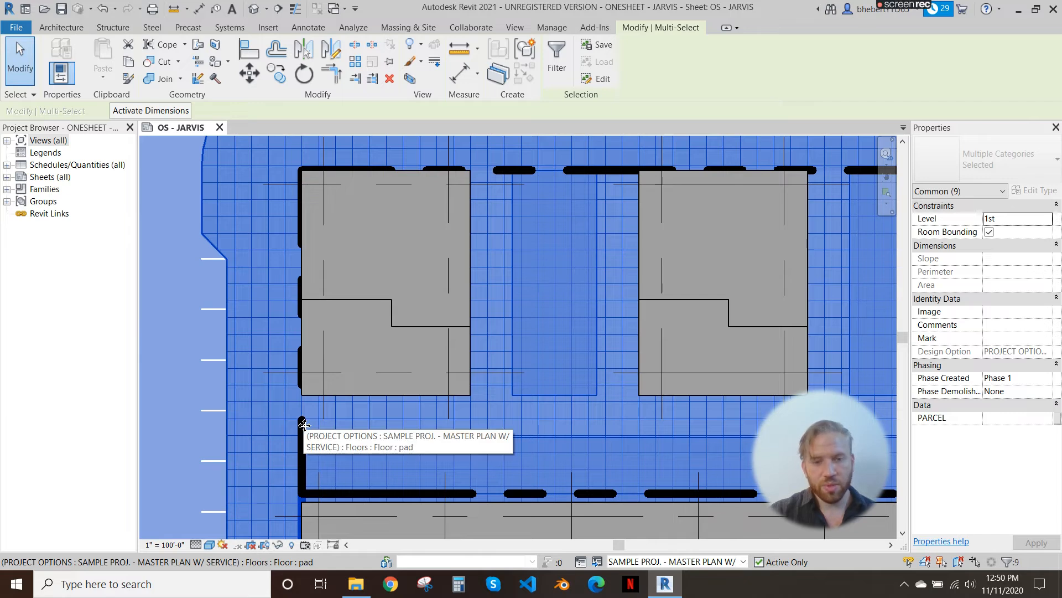
key("Tab")
key("Tab")
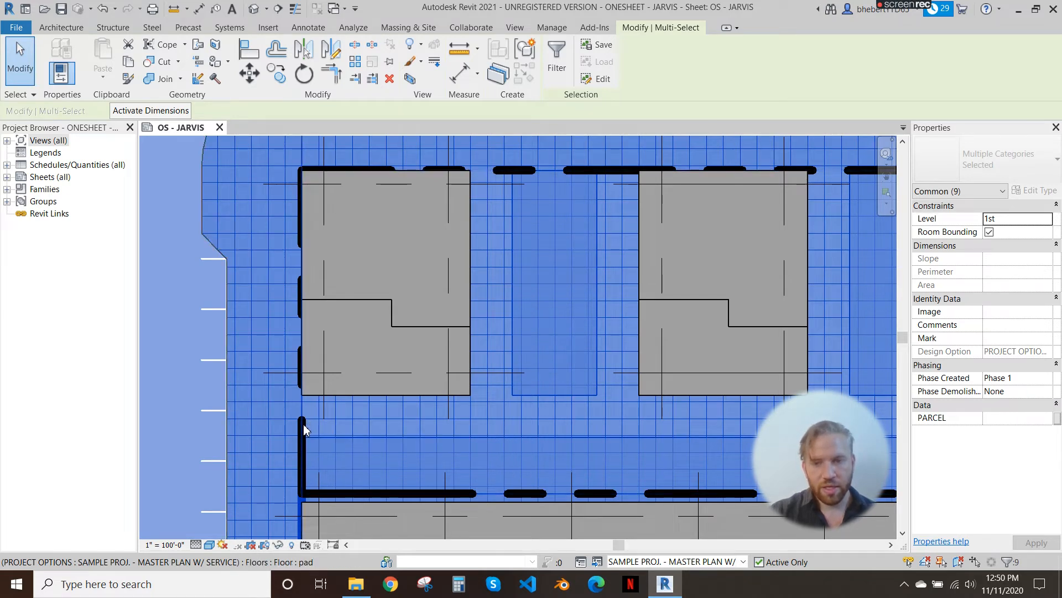
key("Tab")
key("Tab")
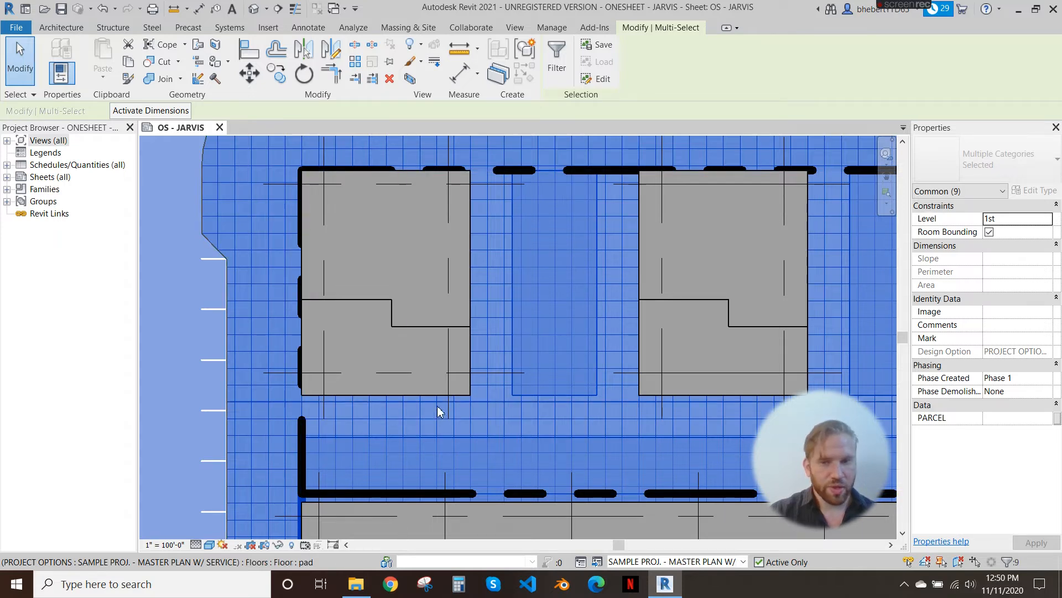
left_click(305, 420, "ctrl")
scroll(302, 355, "down", 5)
scroll(300, 292, "down", 5)
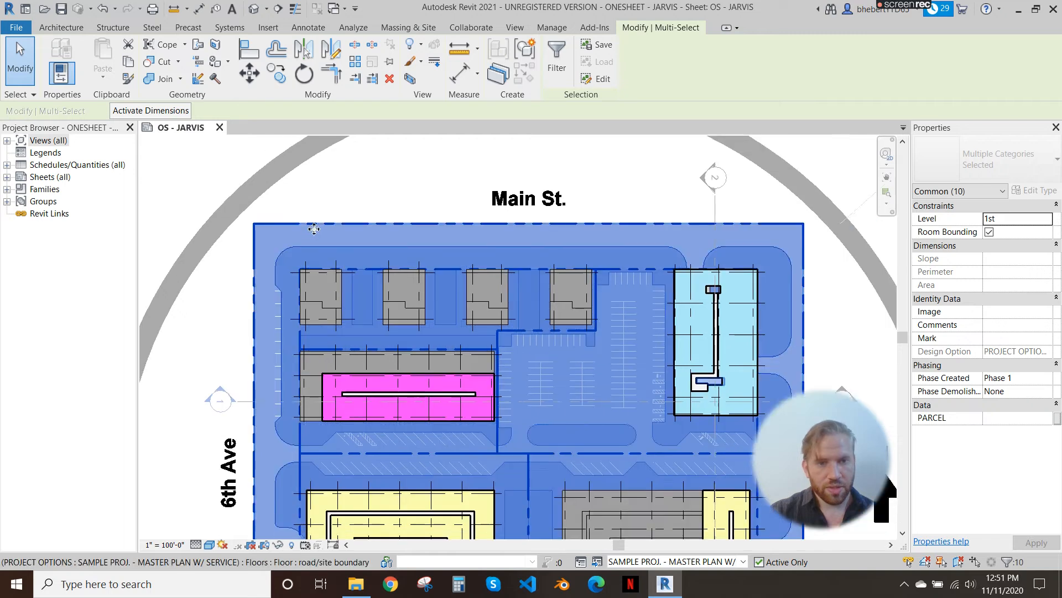
Step: Deactivate the site plan viewport and return to the full sheet
scroll(402, 354, "up", 1)
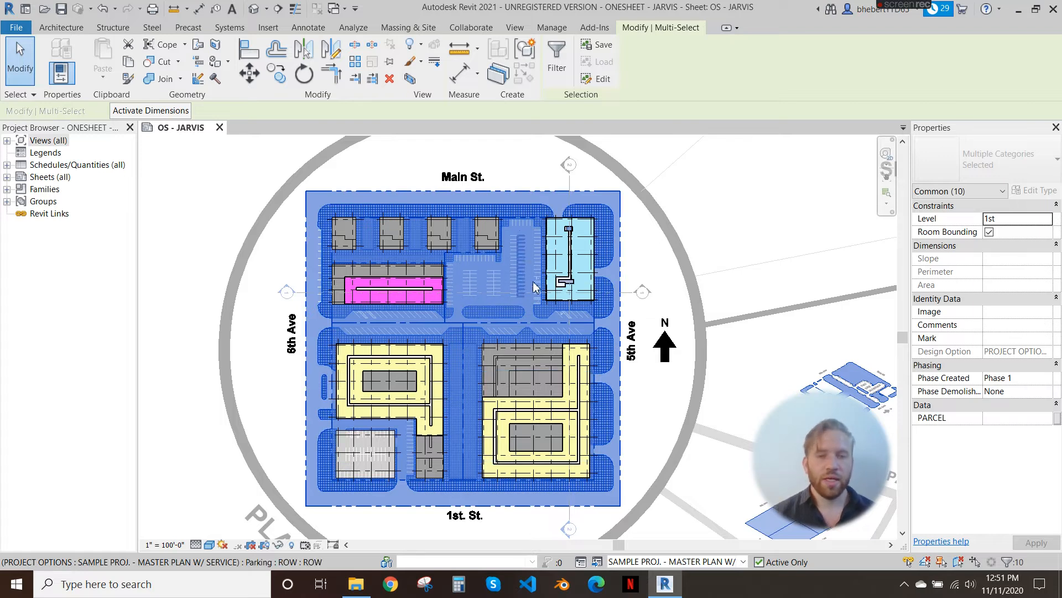
scroll(479, 326, "down", 3)
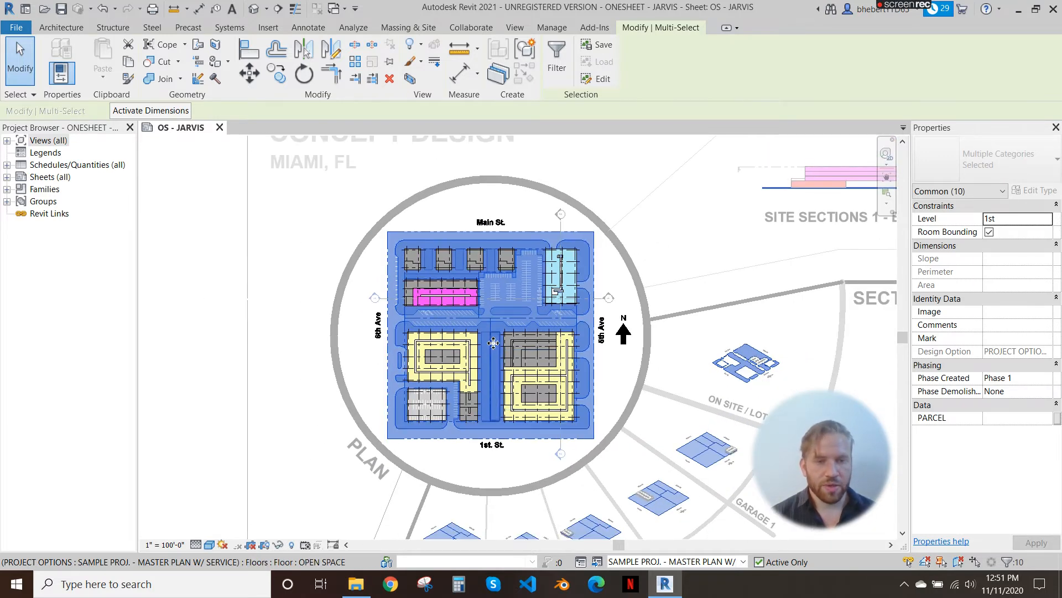
scroll(402, 356, "down", 2)
double_click(232, 295)
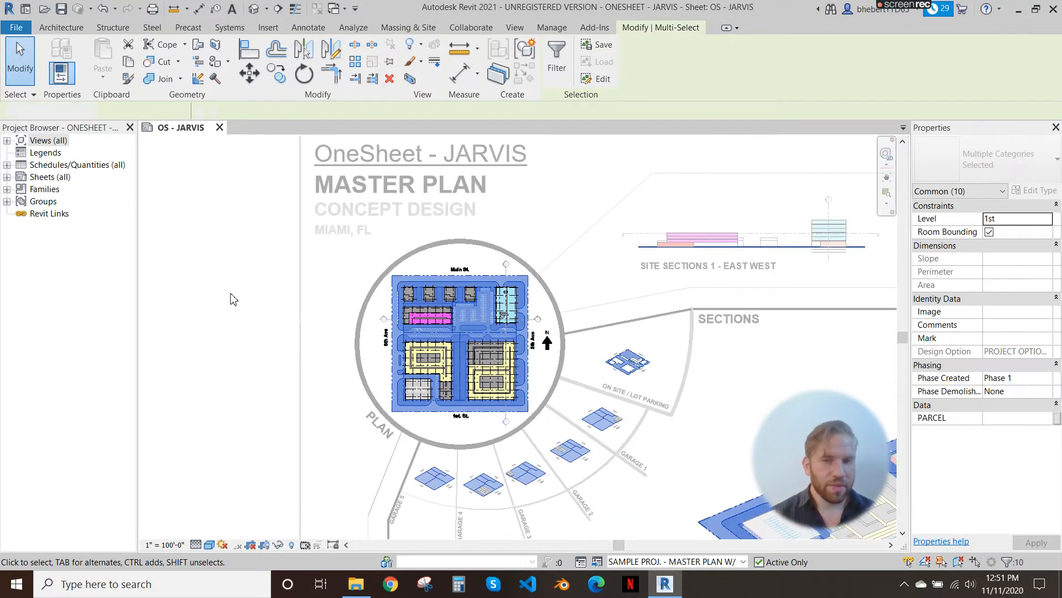
scroll(247, 316, "down", 2)
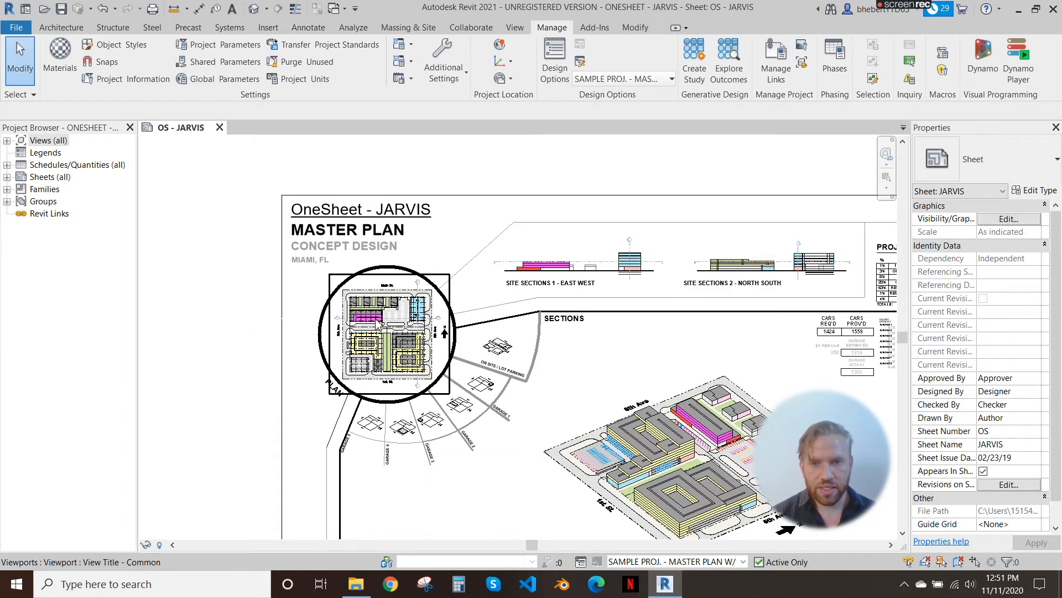
Step: Activate the site plan viewport, switch the active design option to Option 1 and dismiss the save reminder without saving
double_click(376, 325)
scroll(399, 321, "up", 3)
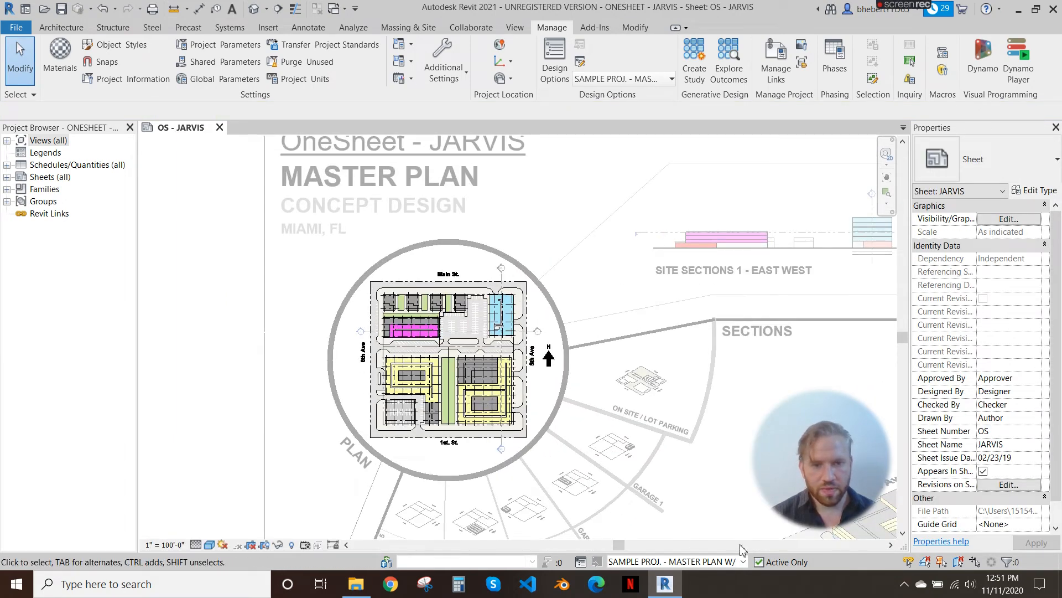
left_click(742, 561)
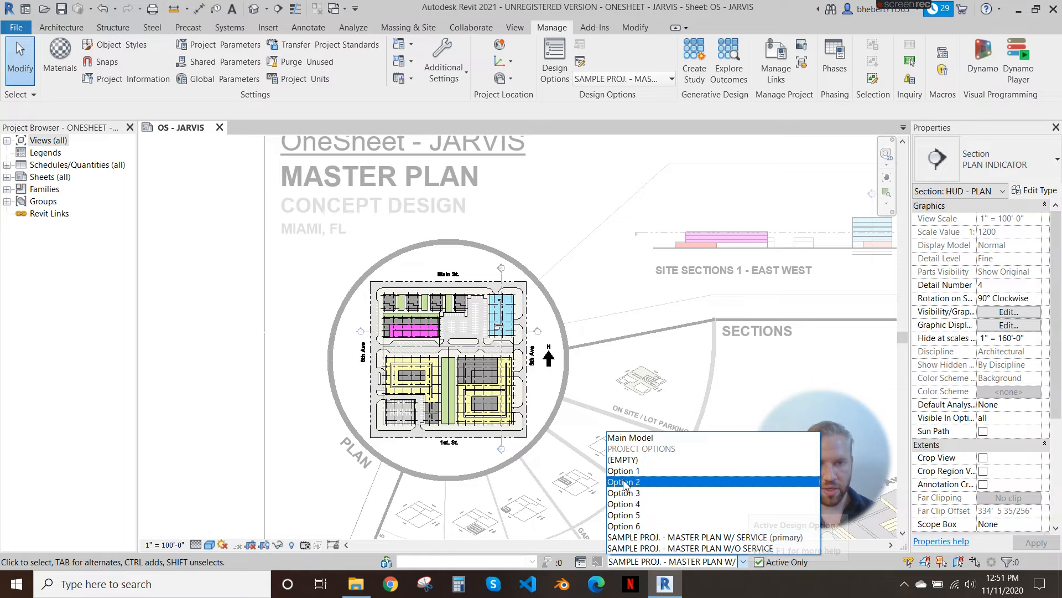
left_click(638, 472)
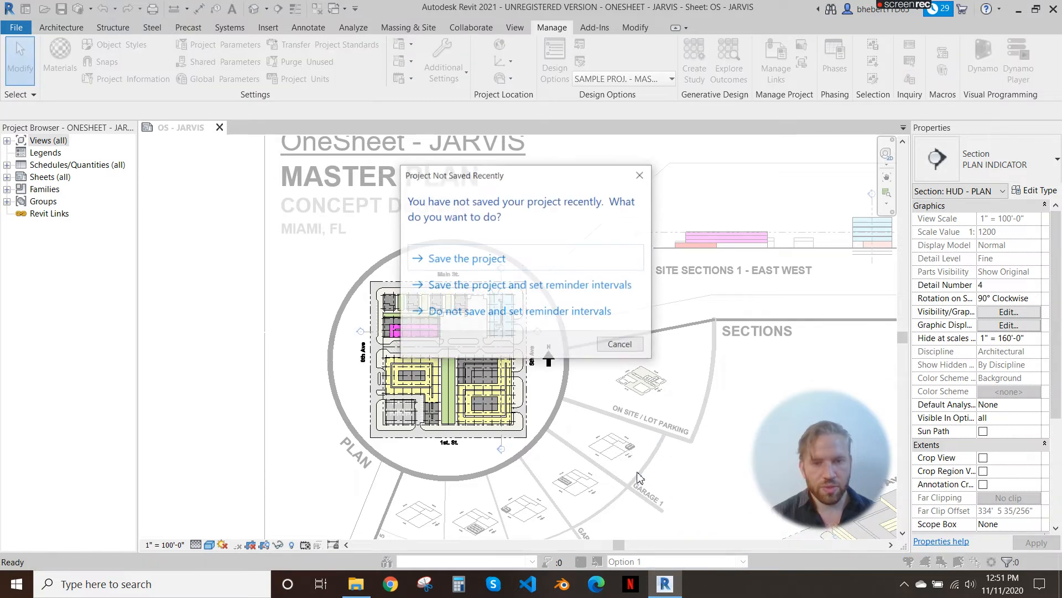
left_click(628, 348)
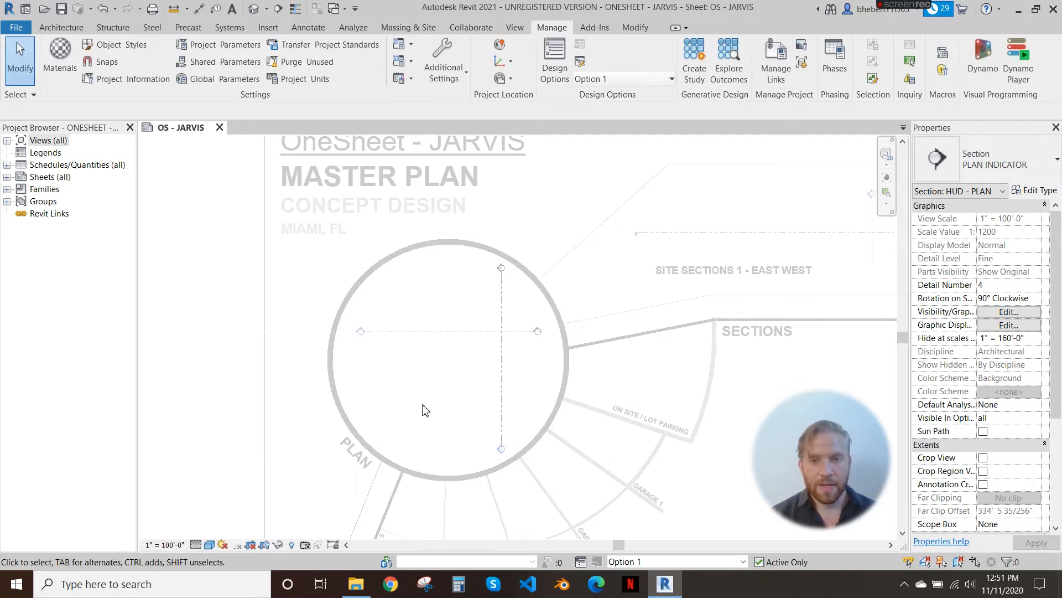
Step: Paste the copied site floors and parcel ceilings into Option 1 aligned to the same place and clear the selection
middle_click_drag(452, 360, 467, 343)
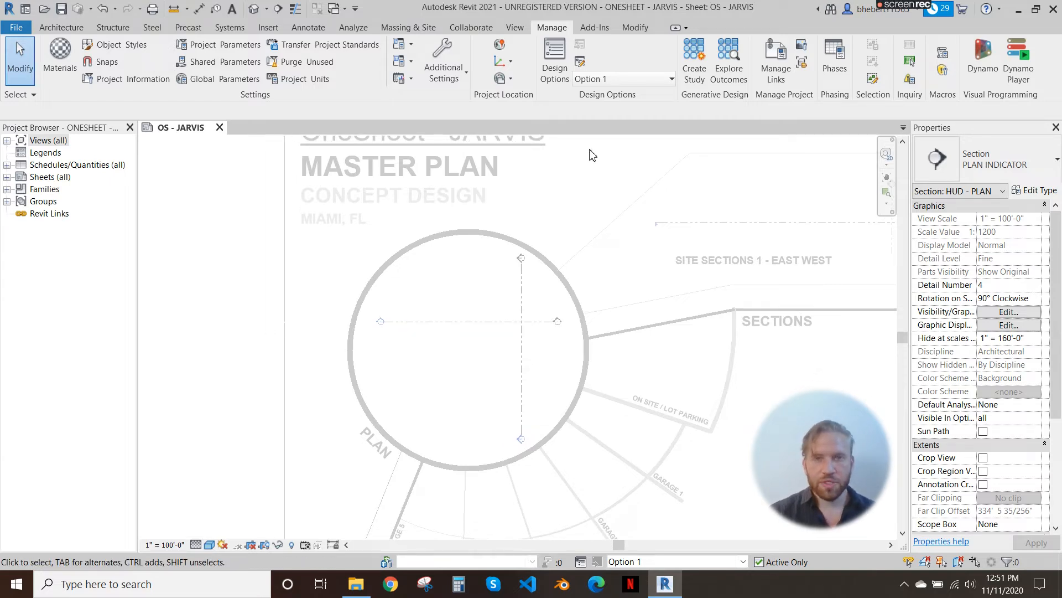
left_click(636, 27)
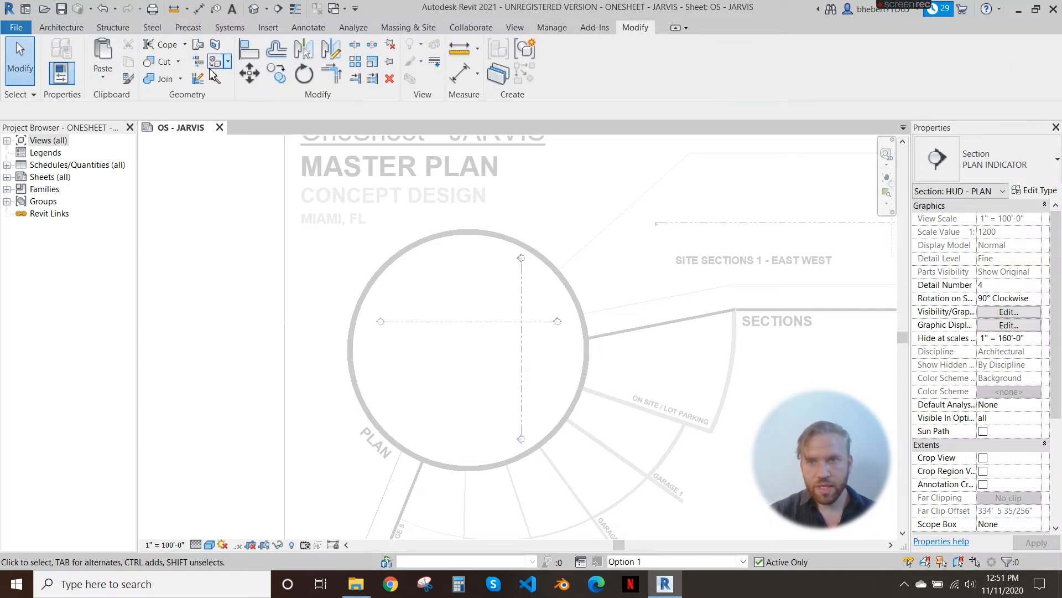
left_click(103, 79)
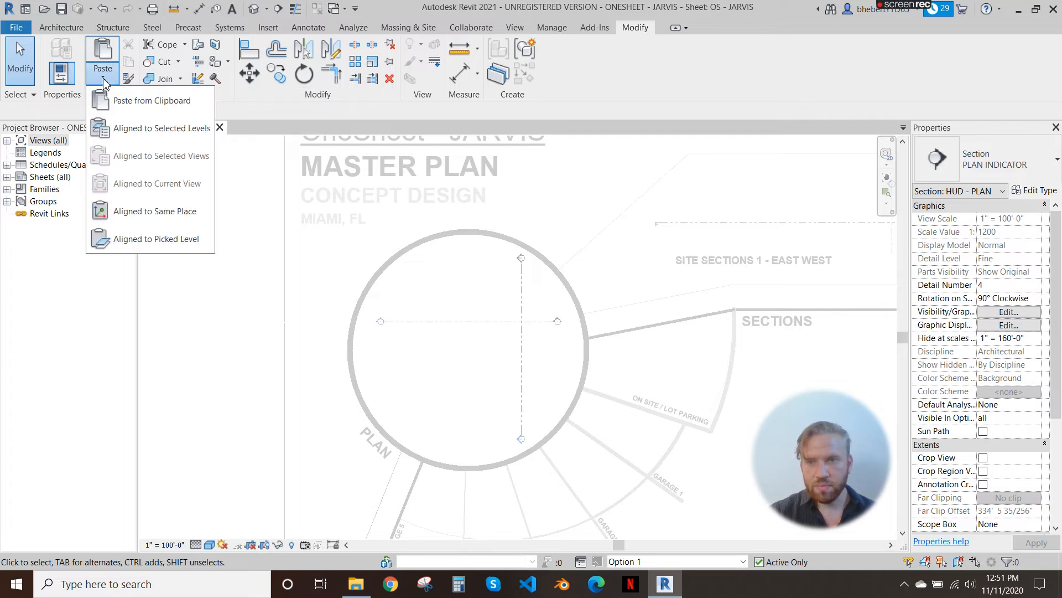
left_click(161, 213)
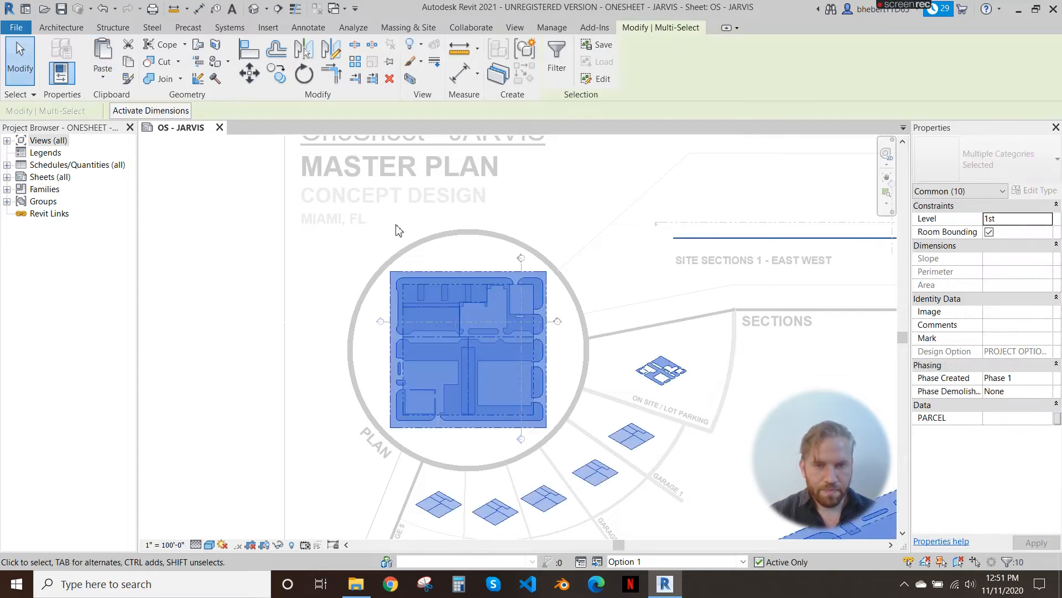
left_click(256, 308)
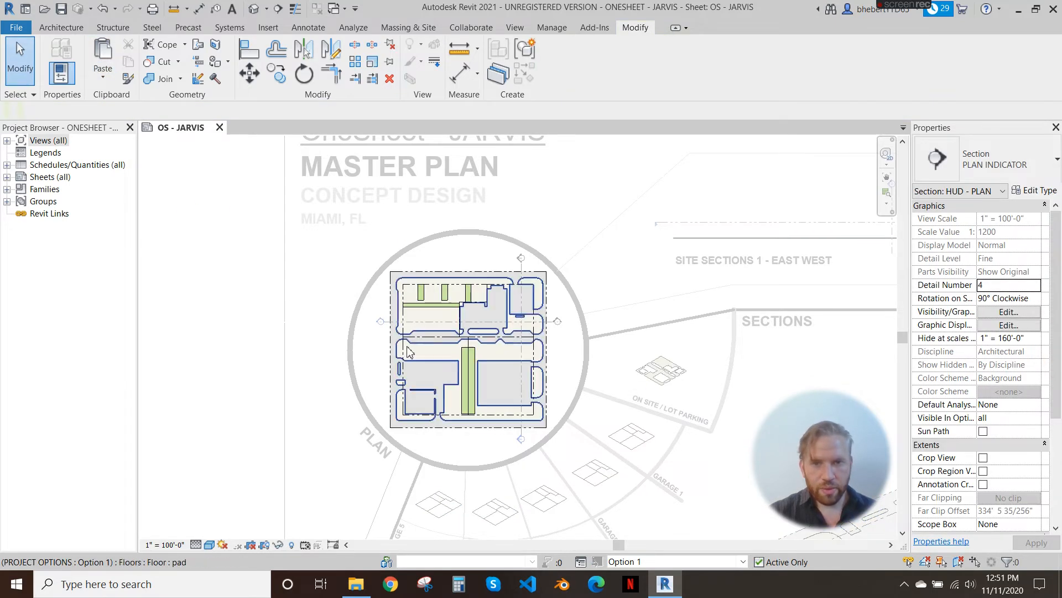
Step: Examine the pasted site plan by selecting the road/site boundary floor and the pad floor in turn
scroll(407, 368, "up", 3)
scroll(407, 368, "down", 4)
middle_click_drag(487, 446, 486, 372)
scroll(403, 353, "down", 1)
scroll(430, 301, "up", 1)
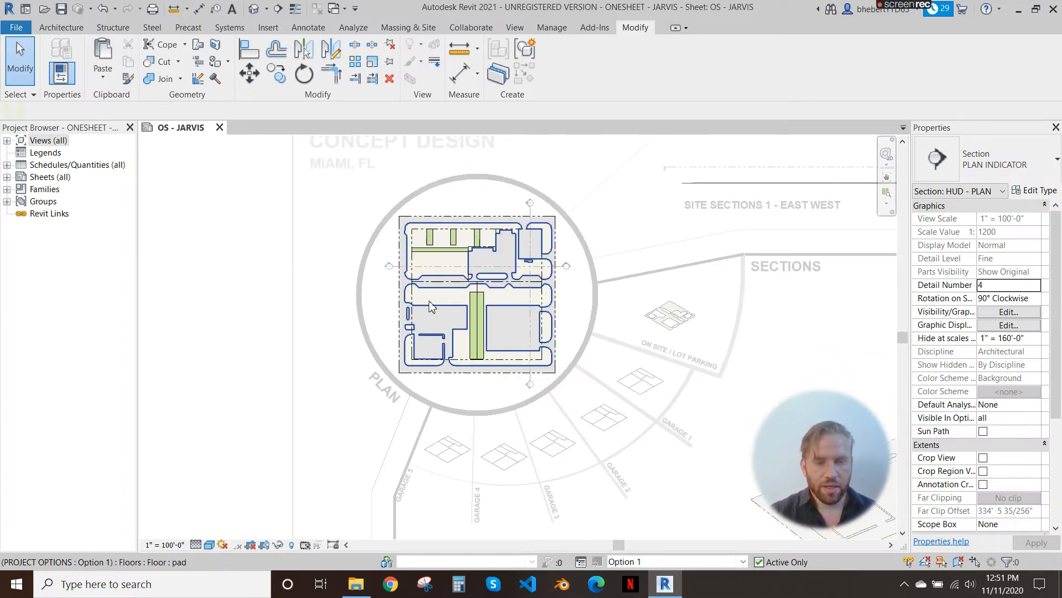
scroll(391, 249, "up", 2)
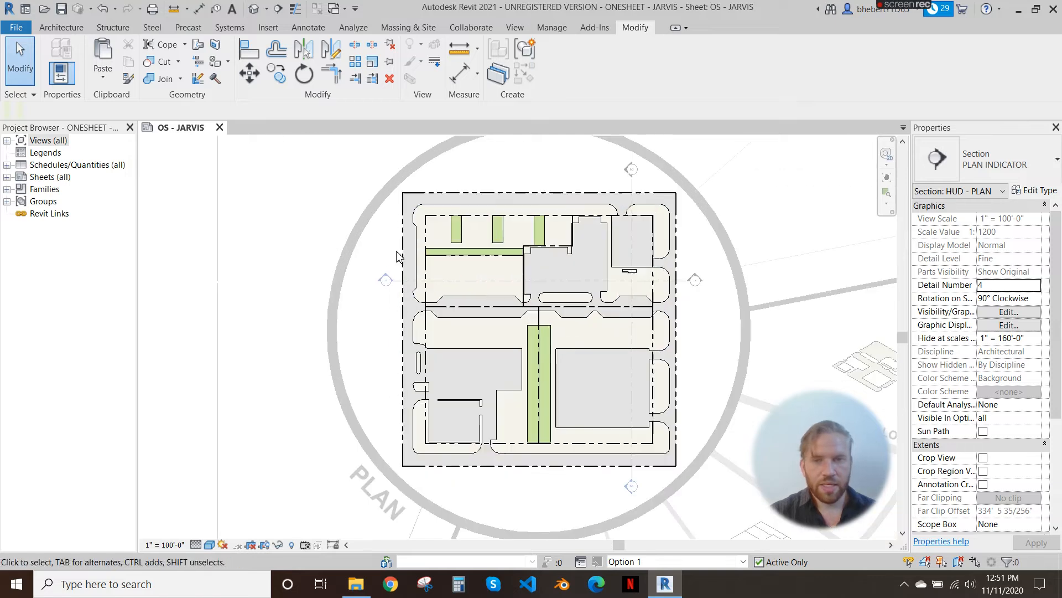
middle_click_drag(391, 249, 391, 249)
scroll(390, 243, "up", 1)
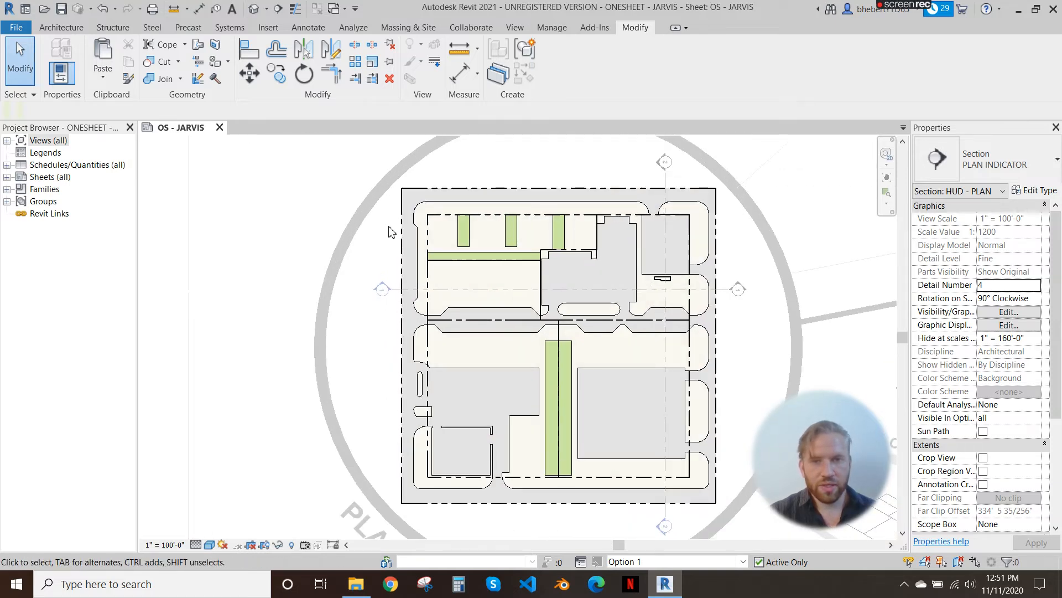
left_click(423, 196)
left_click(439, 212)
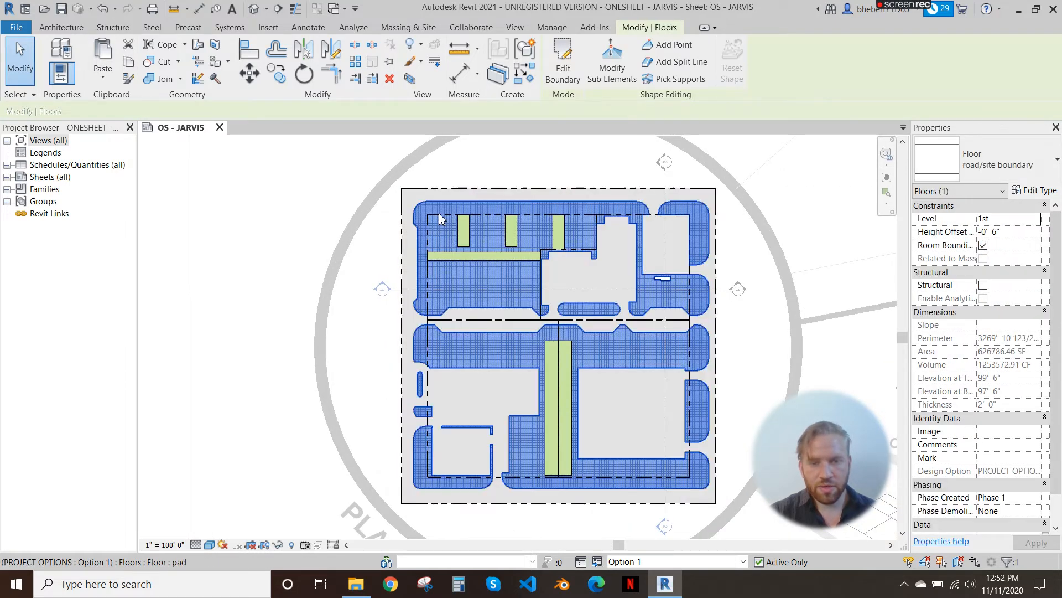
scroll(544, 259, "up", 2)
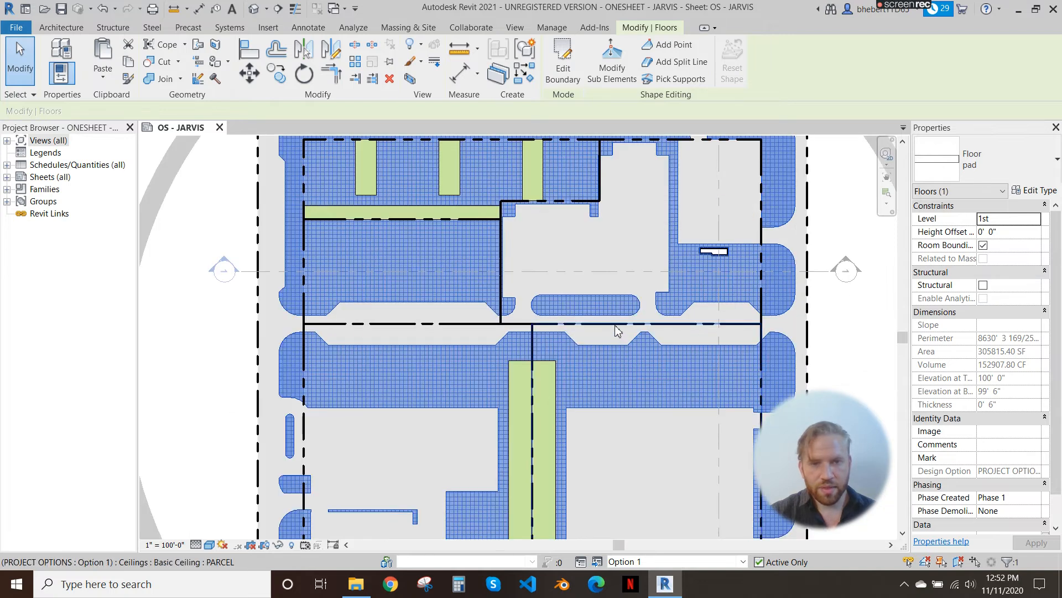
Step: Examine the extents of the southeast parcel ceiling, the outer road floor and the sidewalk pad floor, and clear the selection
left_click(599, 320)
scroll(564, 300, "down", 4)
middle_click_drag(544, 300, 503, 293)
scroll(513, 297, "down", 1)
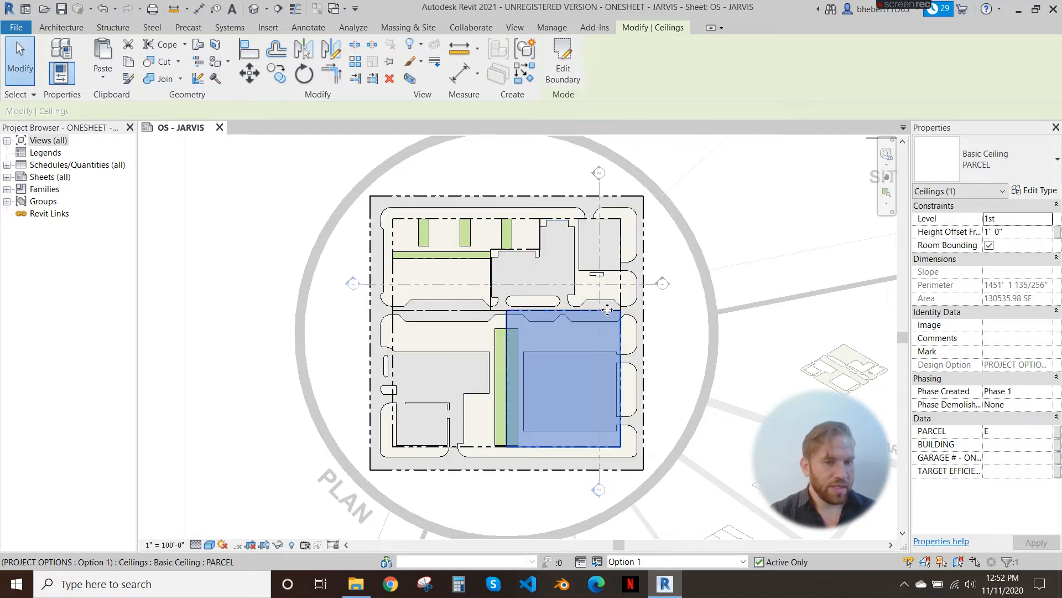
left_click(540, 199)
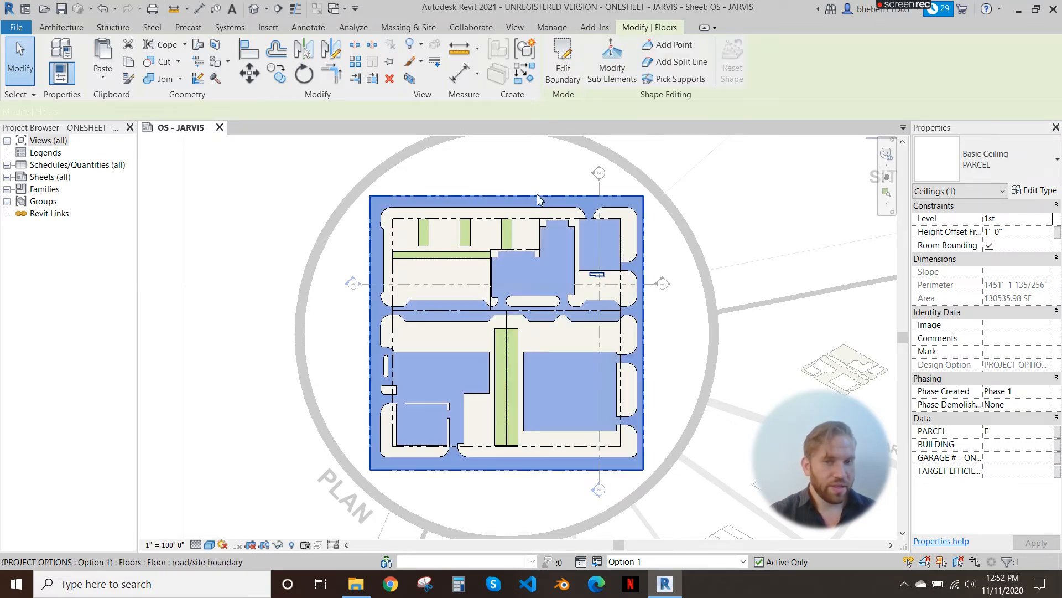
left_click(534, 166)
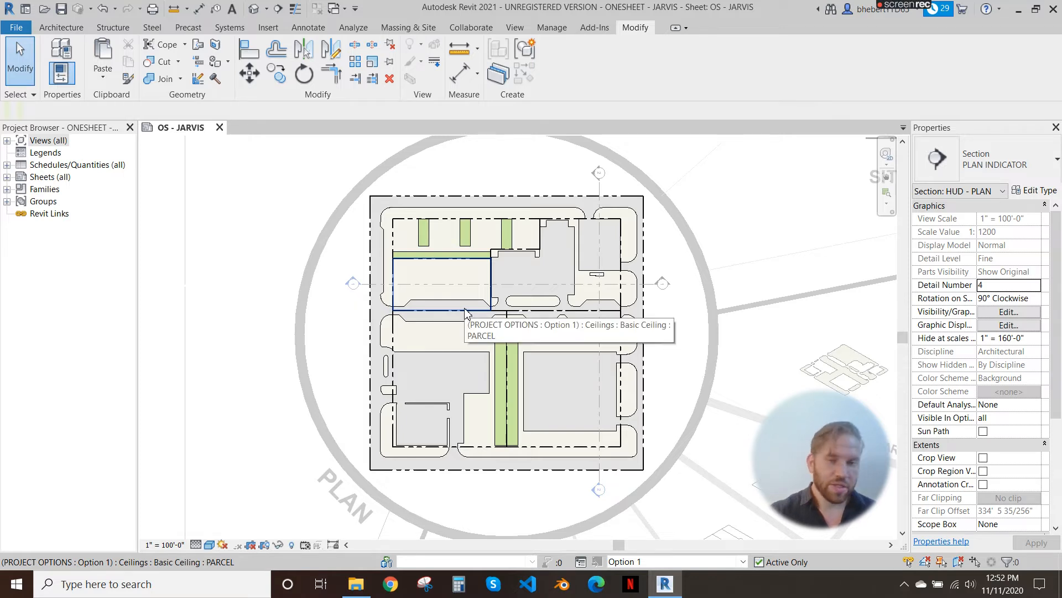
left_click(546, 300)
scroll(542, 298, "up", 2)
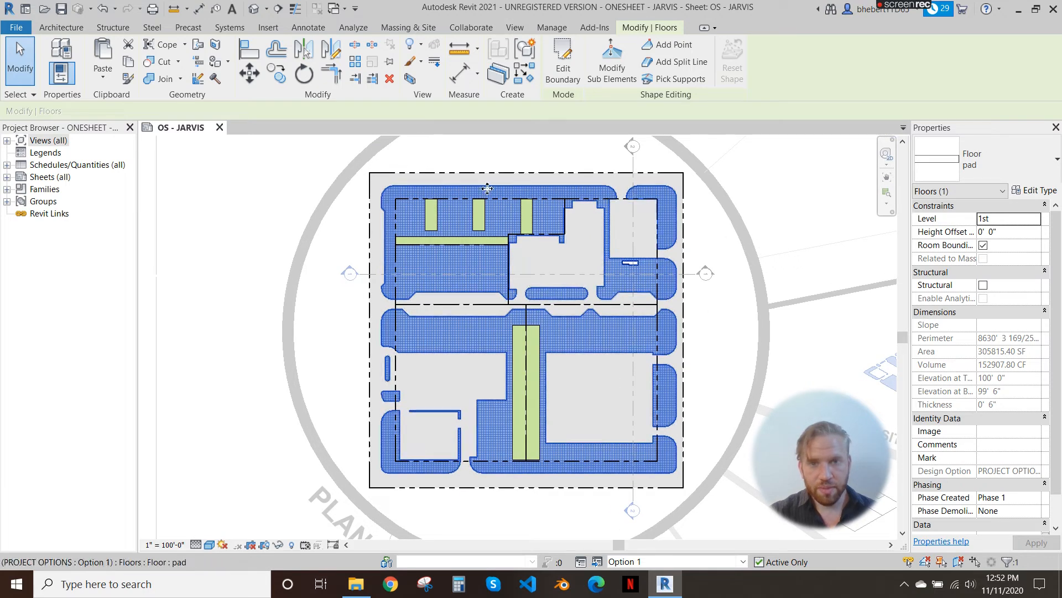
left_click(585, 248)
left_click(308, 182)
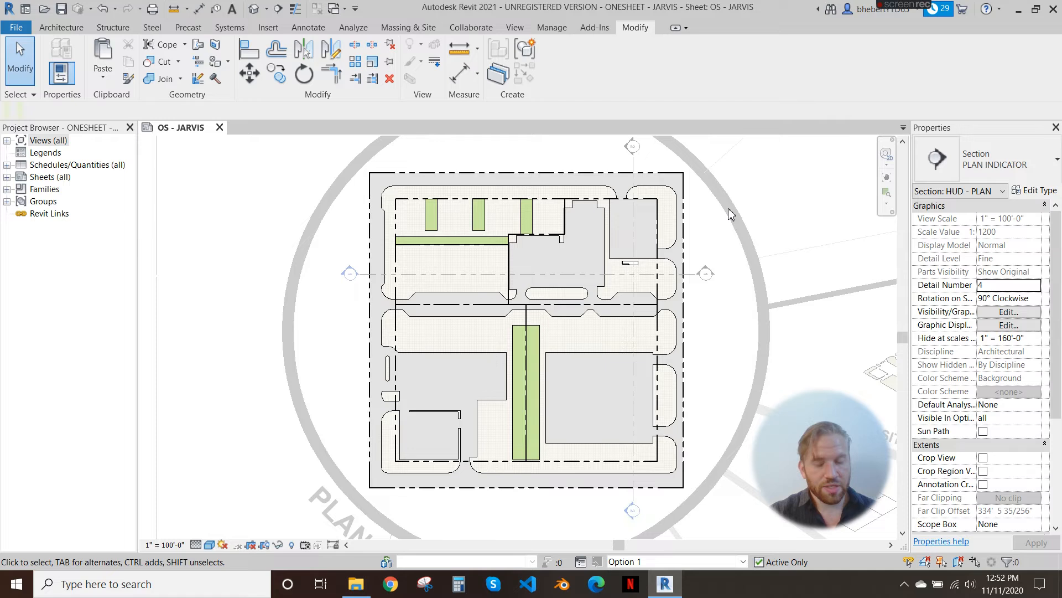
Step: Open the road/site boundary floor's boundary for editing and check which sketch lines form its outline
left_click(614, 174)
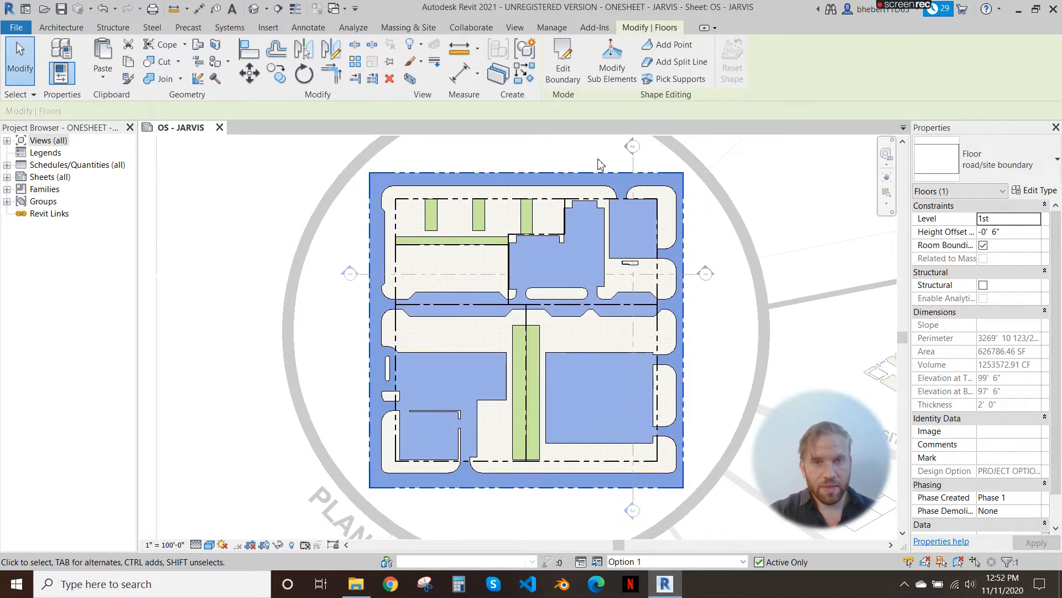
left_click(566, 67)
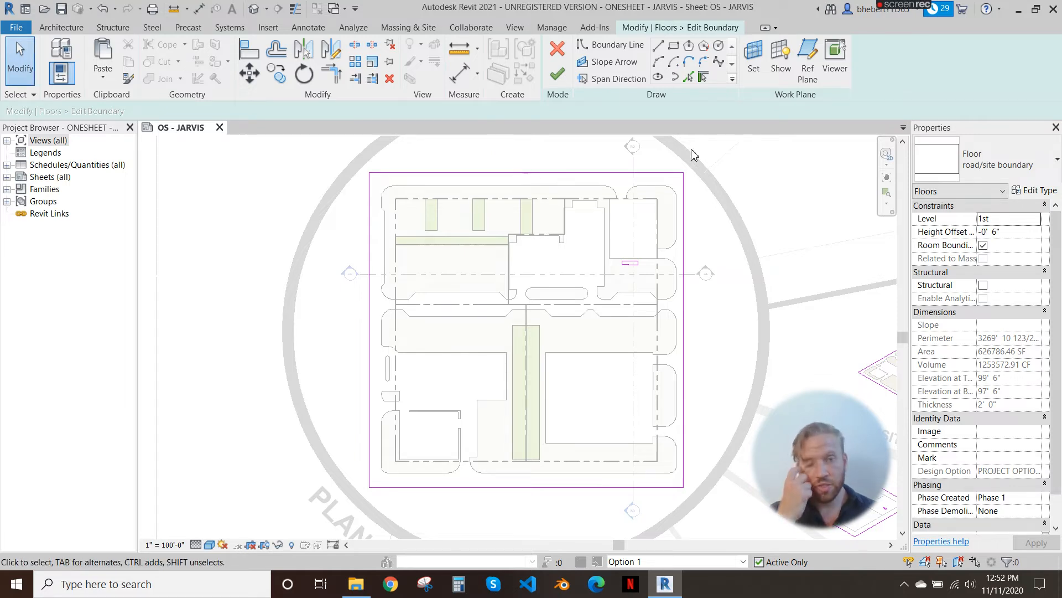
left_click_drag(706, 149, 519, 363)
left_click_drag(374, 471, 368, 468)
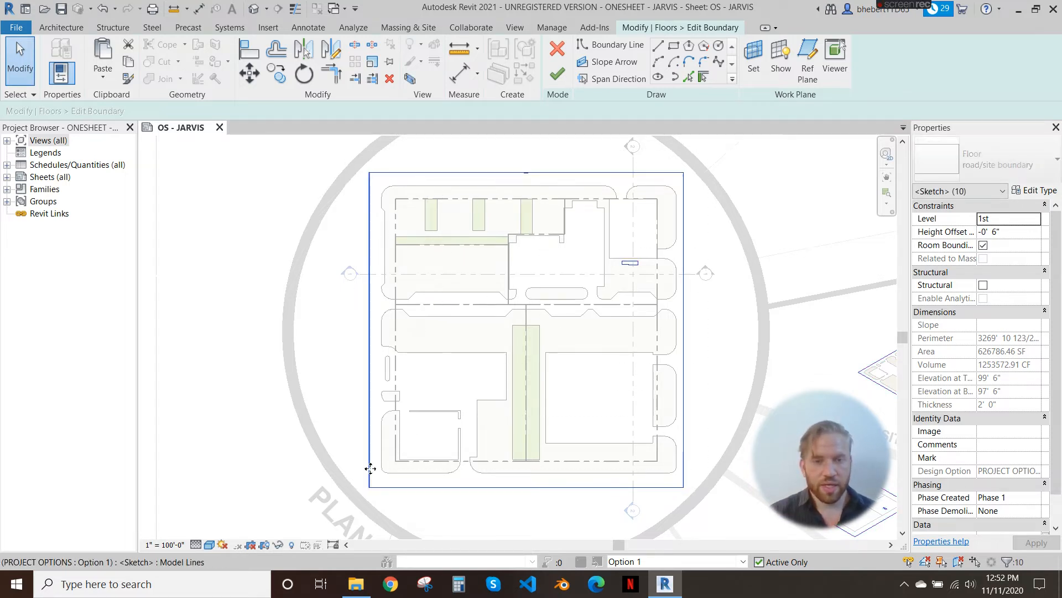
left_click(424, 323)
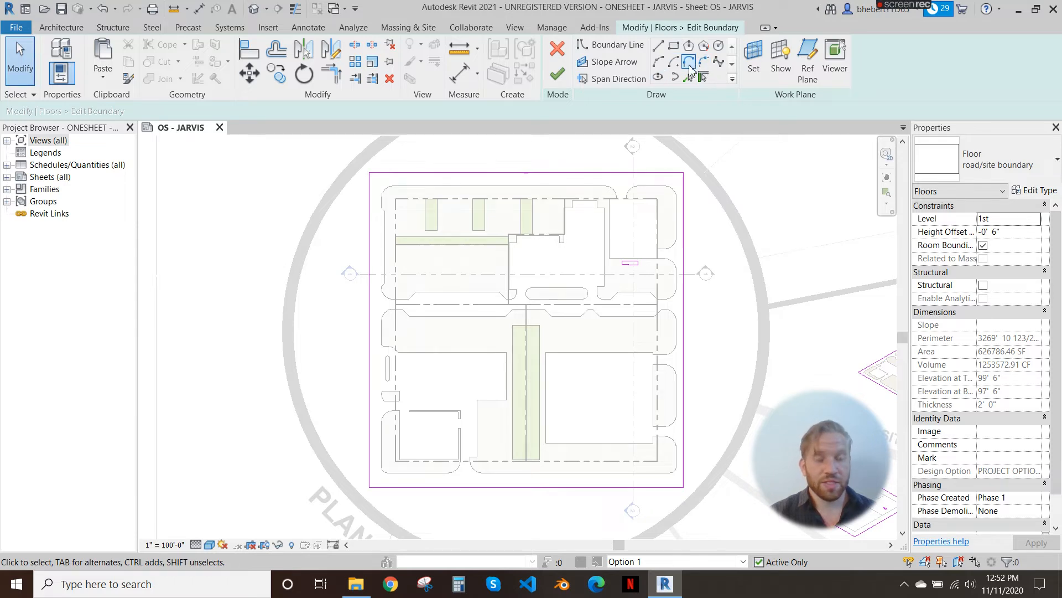
Step: Sketch a trial rectangle outside the northeast corner of the site boundary and delete it
left_click(675, 48)
key("Escape")
key("Escape")
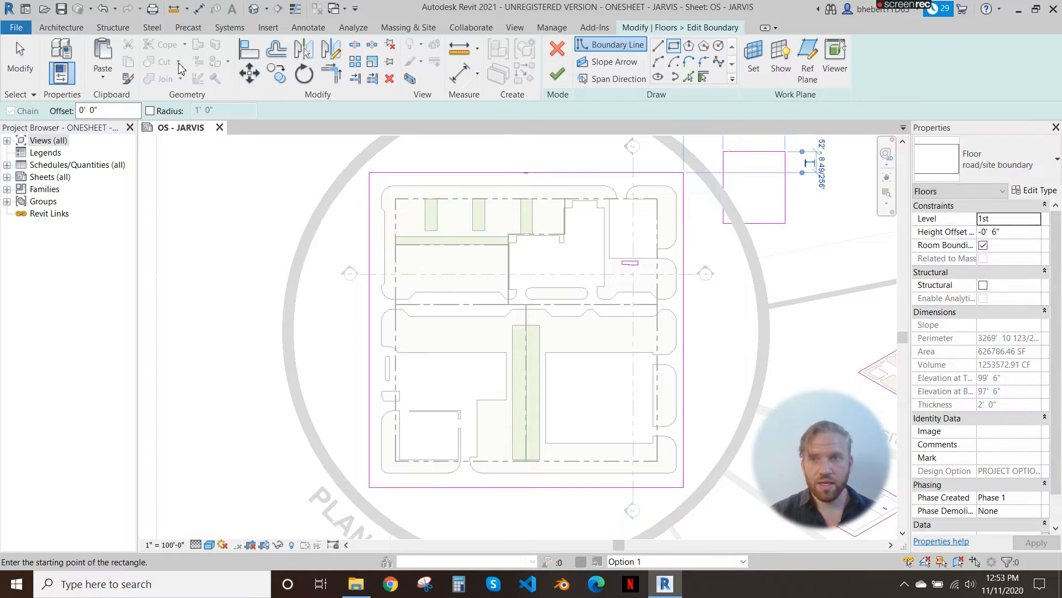
left_click(770, 224)
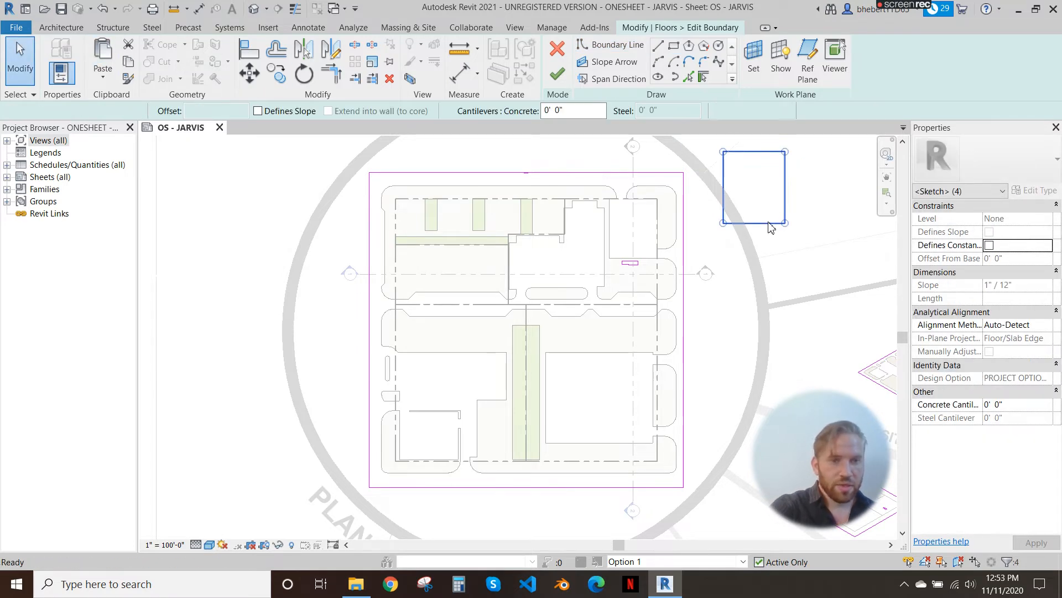
key("Delete")
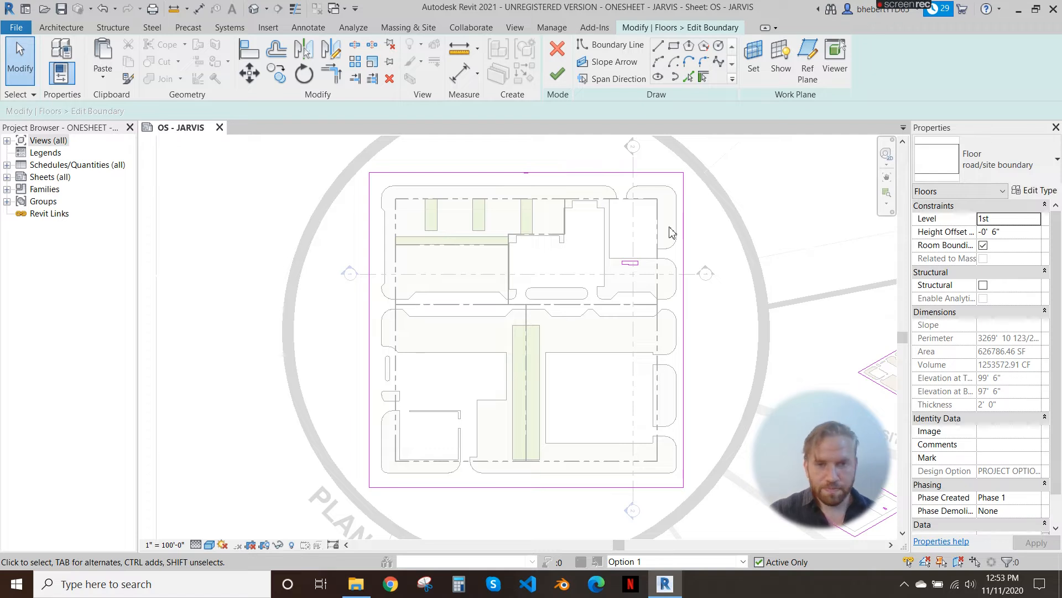
Step: Delete the small inner outline near the east edge of the road/site boundary sketch and finish the floor edit
left_click(630, 261)
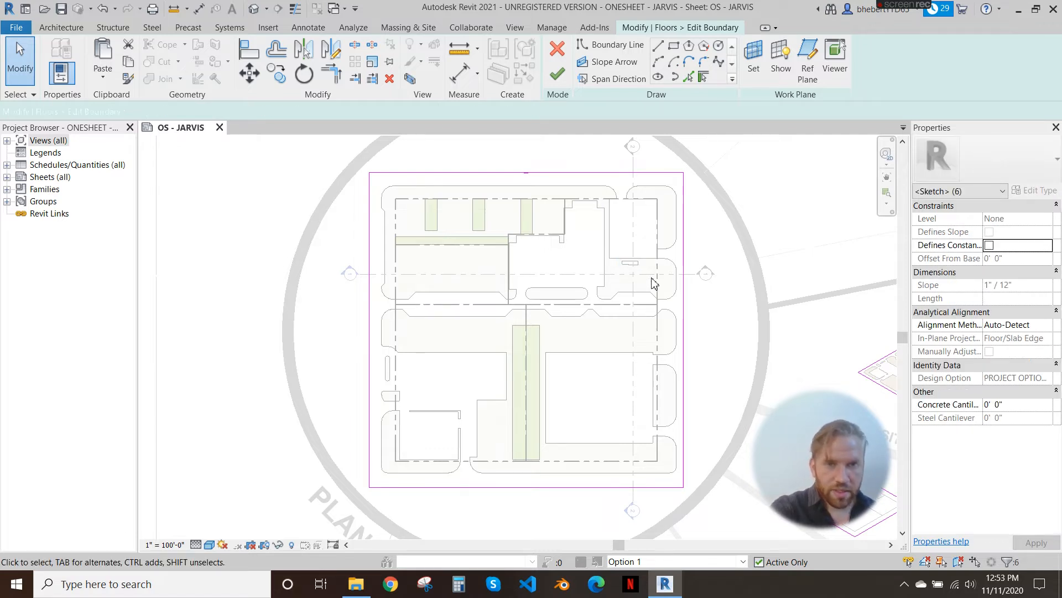
key("Delete")
middle_click_drag(645, 256, 649, 256)
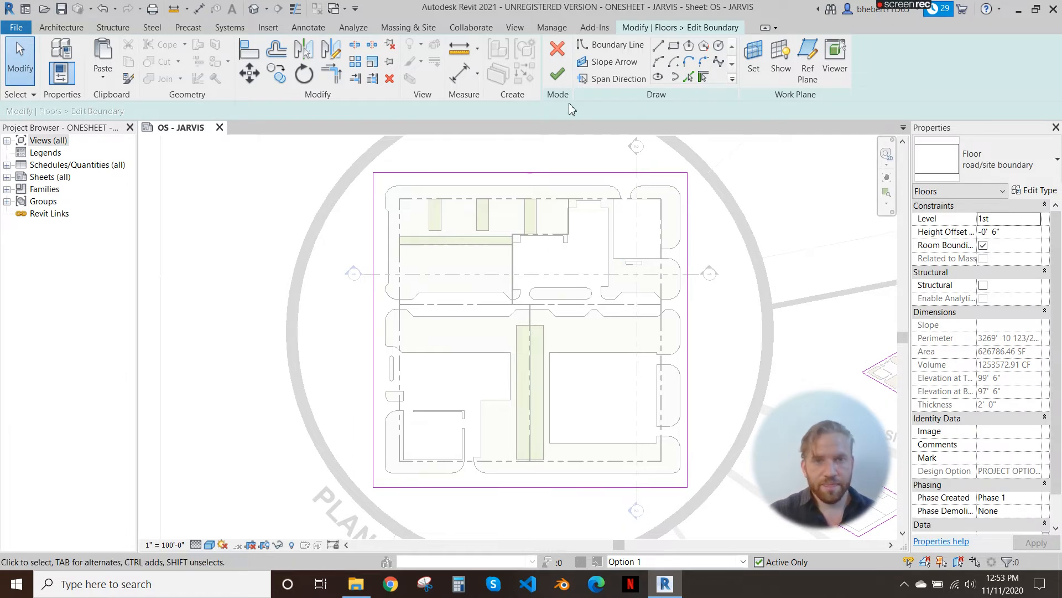
left_click(557, 74)
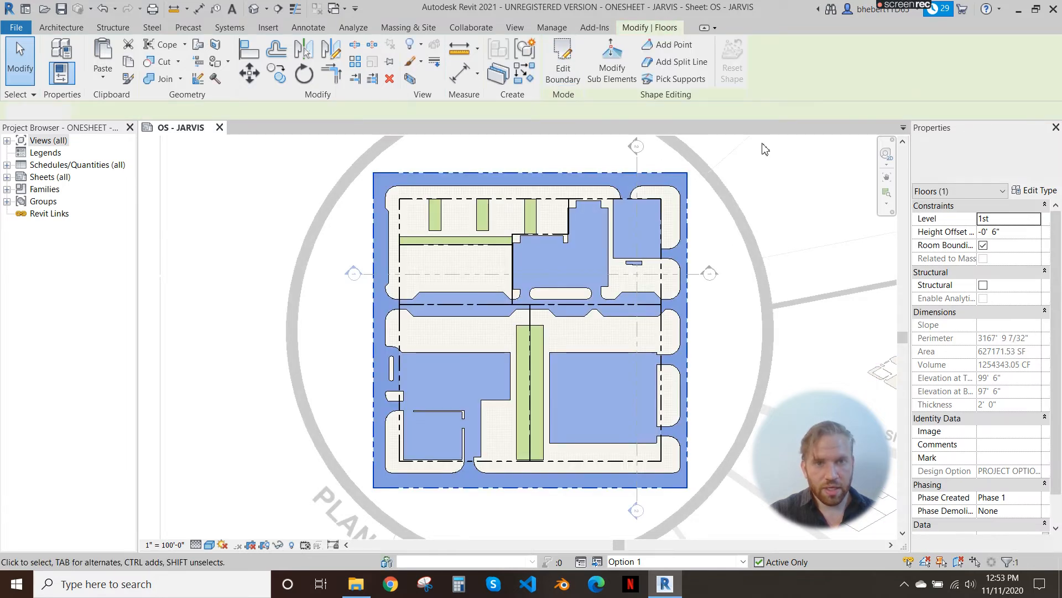
left_click(762, 149)
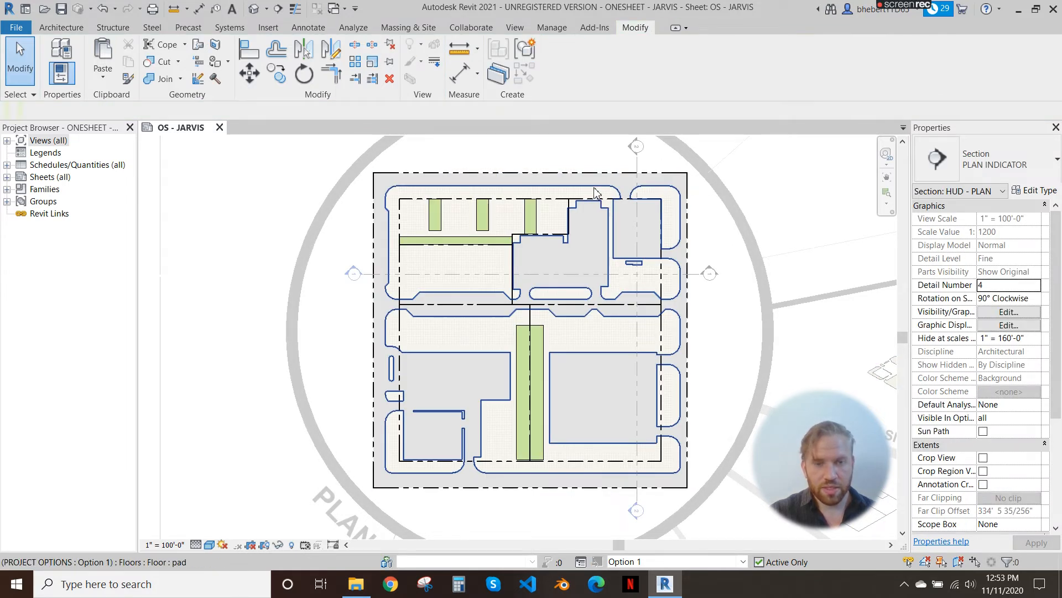
Step: Edit the pad floor's boundary and delete all sketch lines except the four outer rounded corners
left_click(596, 189)
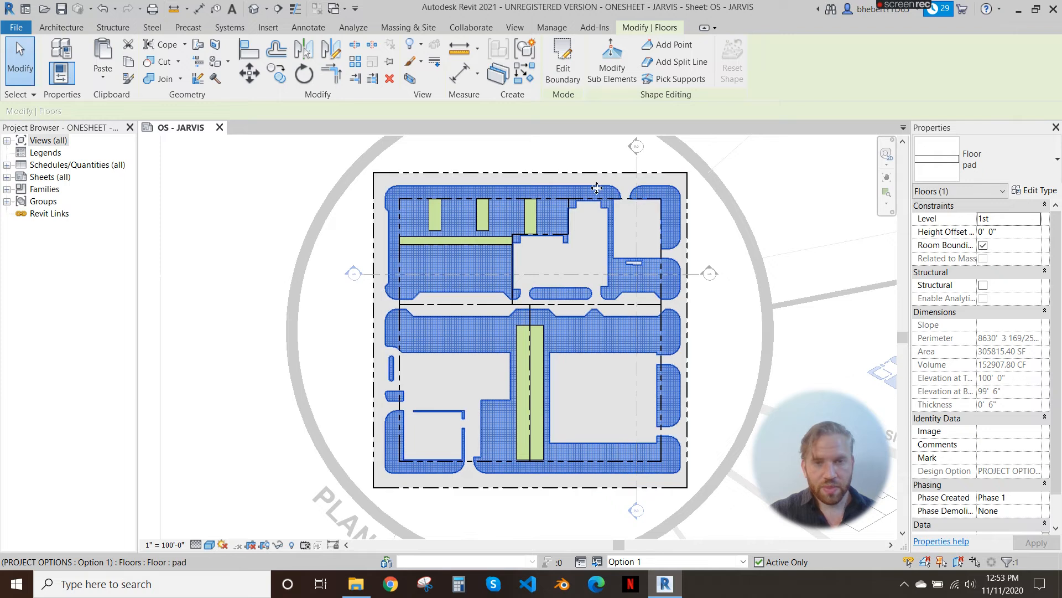
left_click(563, 61)
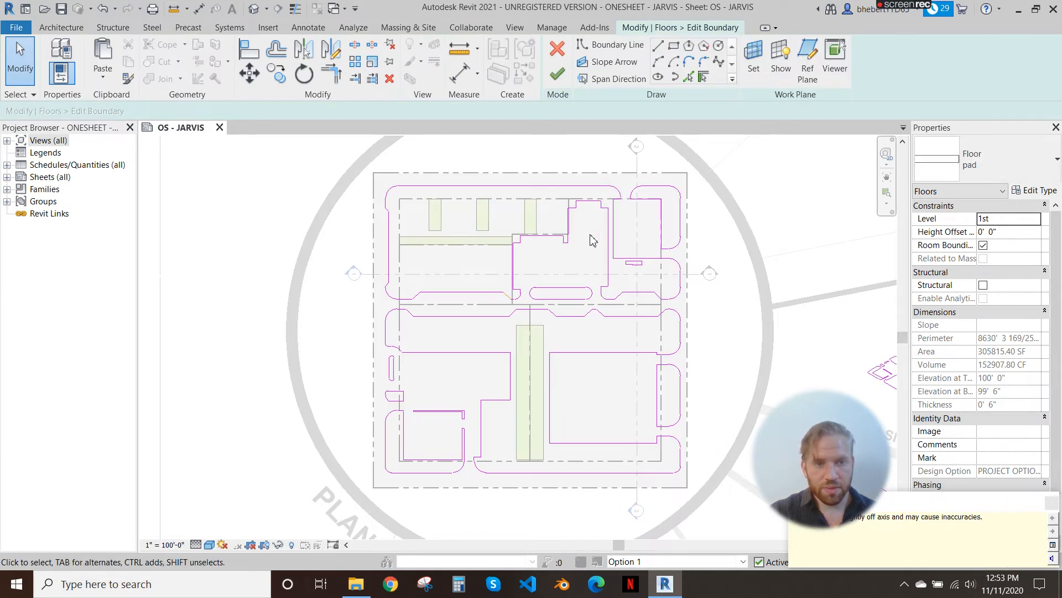
scroll(628, 220, "up", 2)
scroll(664, 170, "down", 2)
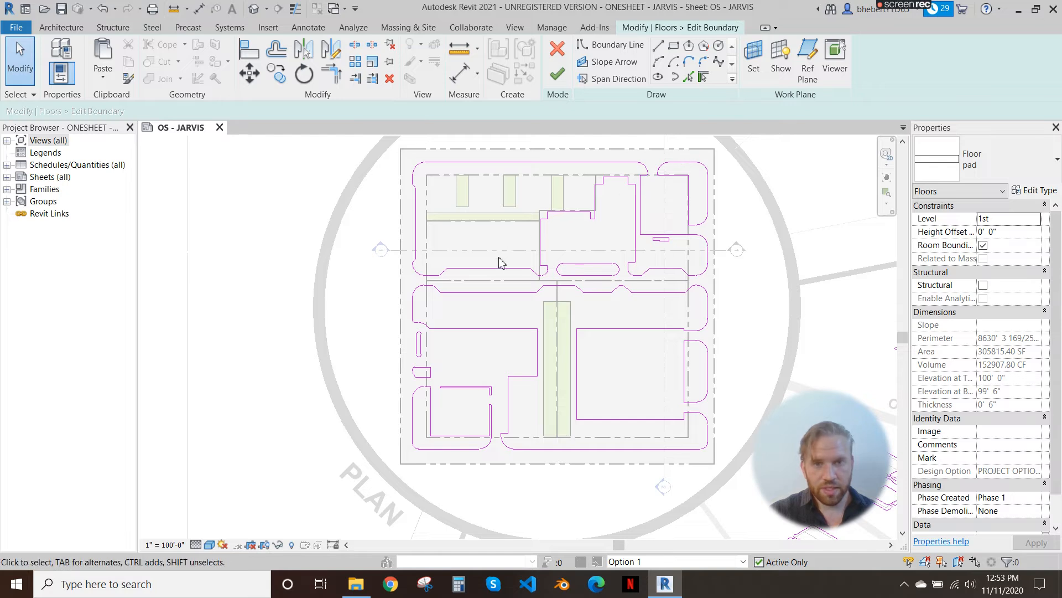
mouse_move(668, 167)
left_mouse_down()
mouse_move(456, 466)
mouse_move(441, 466)
left_mouse_up()
key("Delete")
mouse_move(737, 200)
left_mouse_down()
mouse_move(477, 280)
mouse_move(363, 360)
mouse_move(358, 438)
left_mouse_up()
key("Delete")
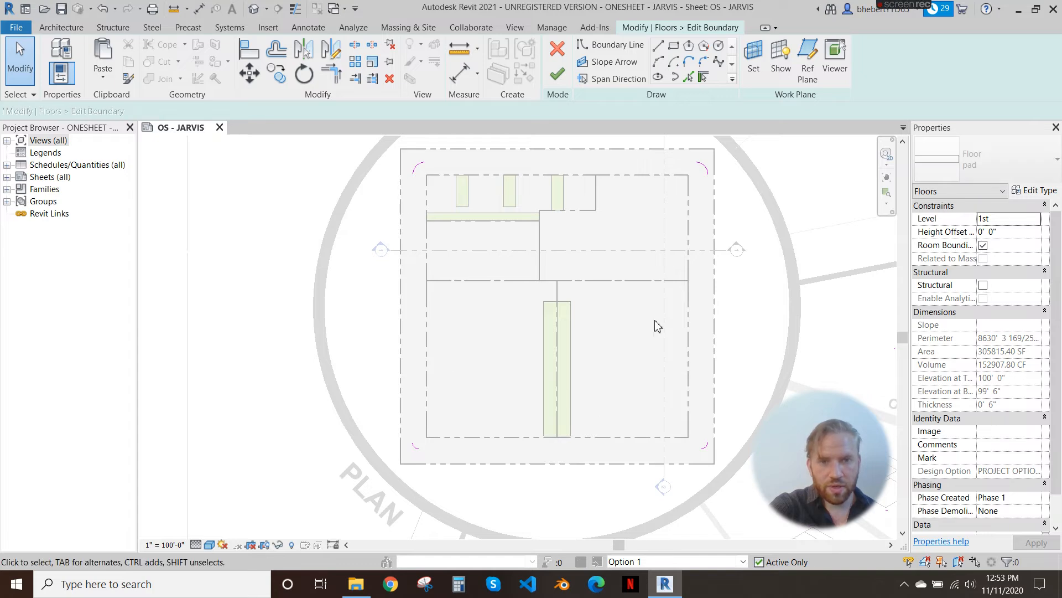
Step: Connect the pad floor's four rounded corners with straight boundary lines to close its outline and finish the floor edit
left_click(658, 45)
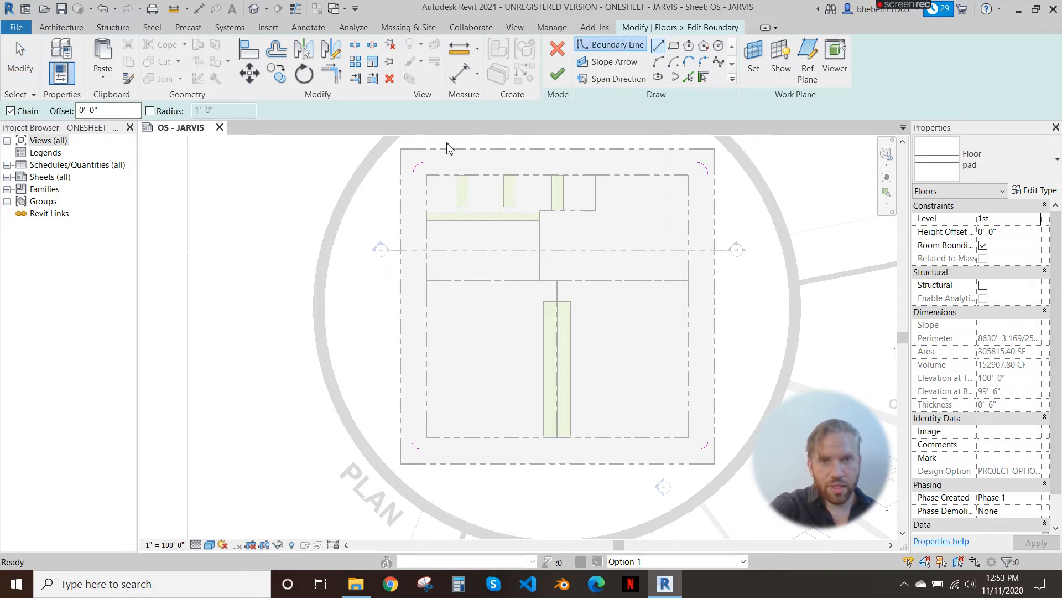
left_click(424, 162)
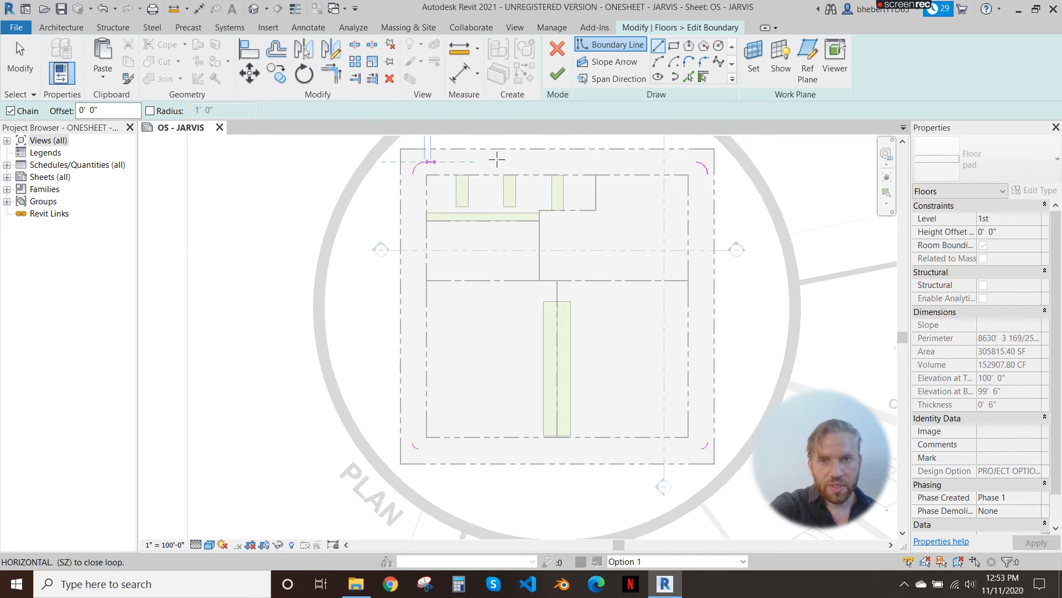
left_click(695, 162)
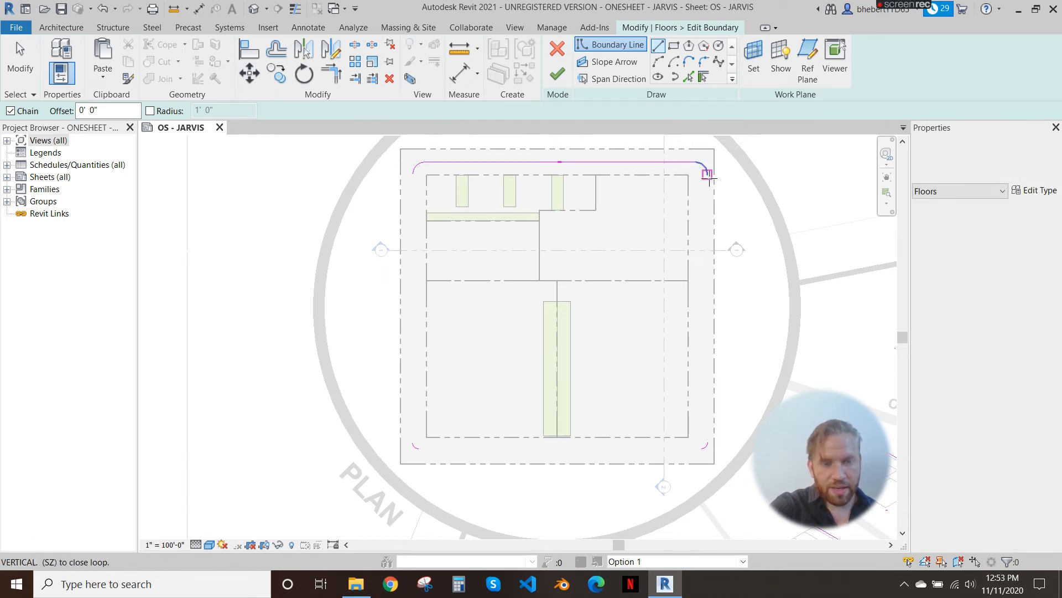
left_click(707, 441)
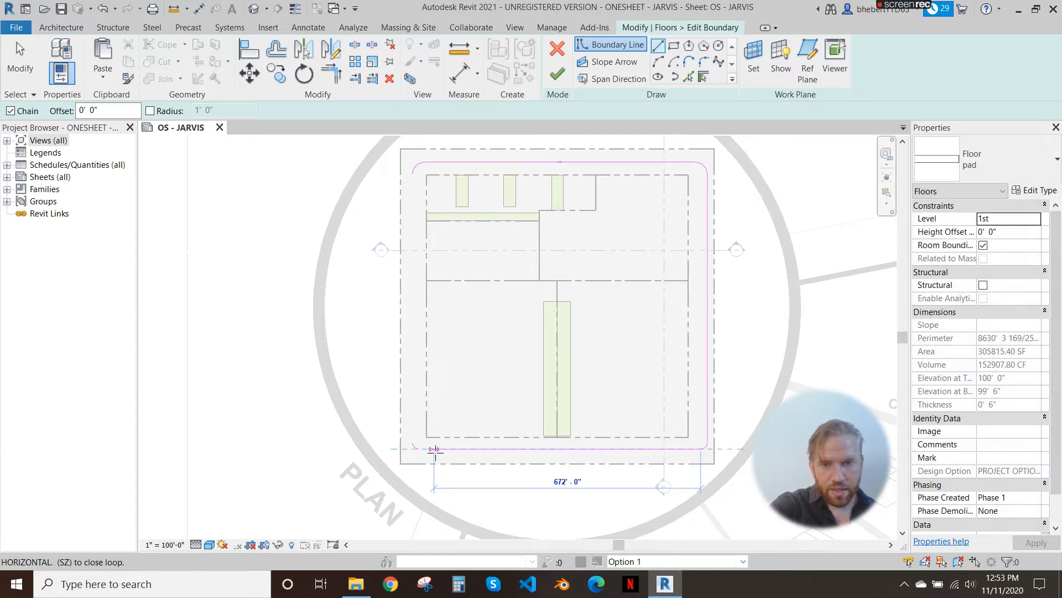
left_click(414, 444)
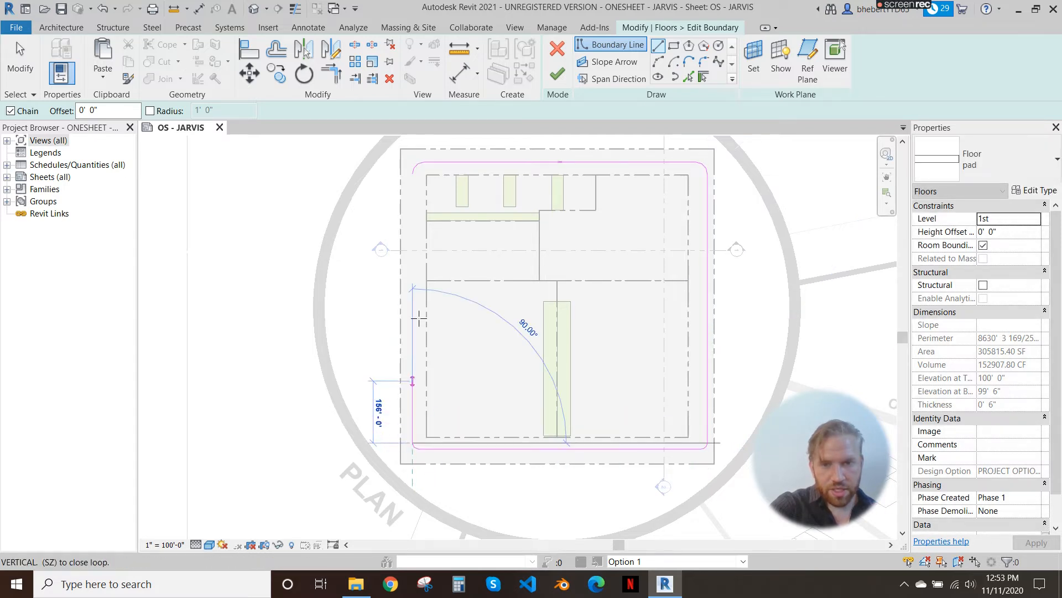
scroll(405, 197, "up", 1)
left_click(421, 166)
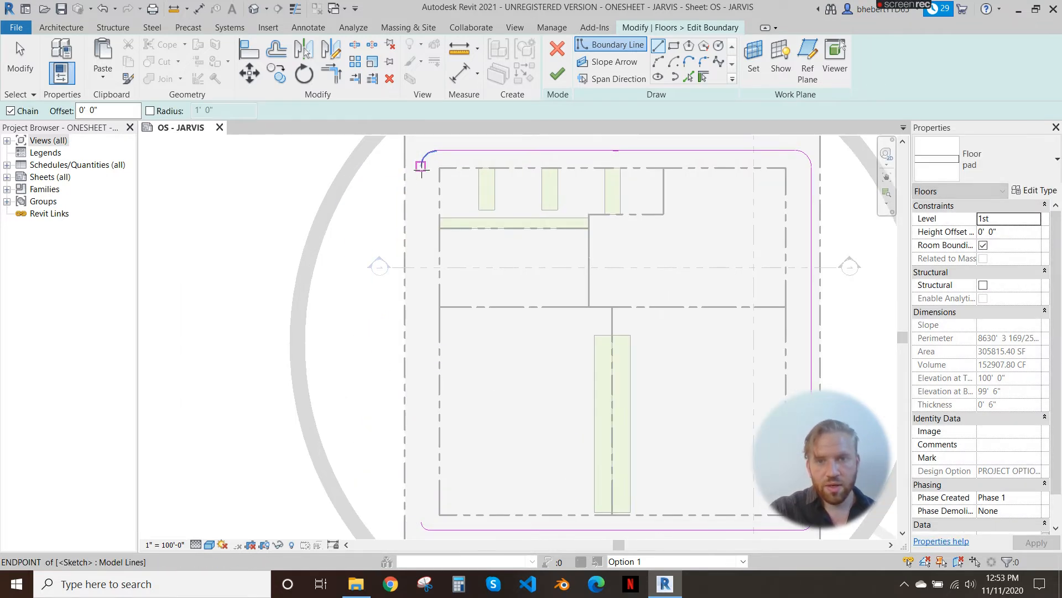
left_click(422, 520)
scroll(420, 410, "down", 4)
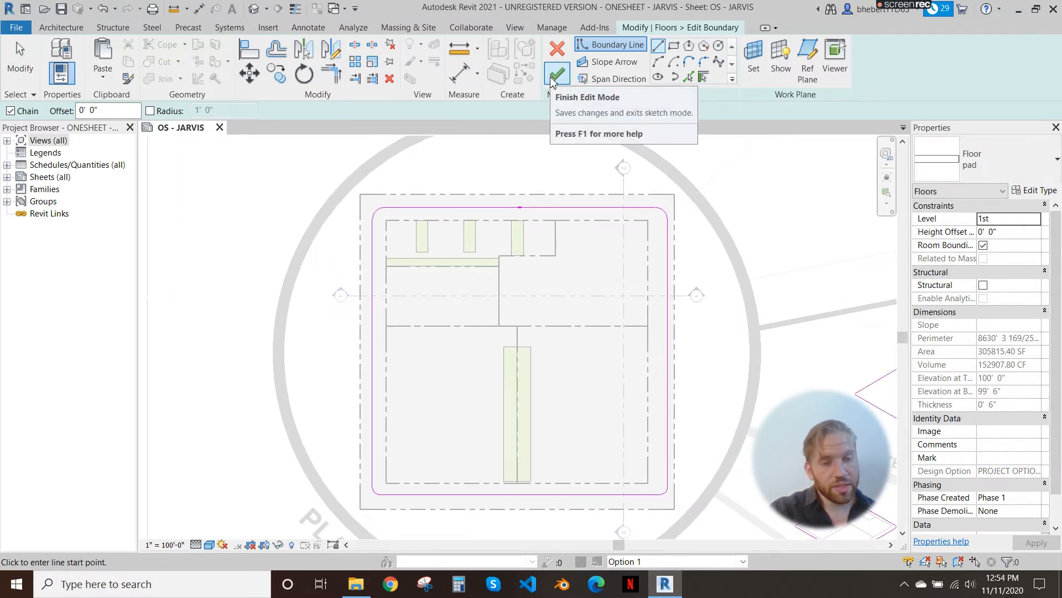
left_click(557, 75)
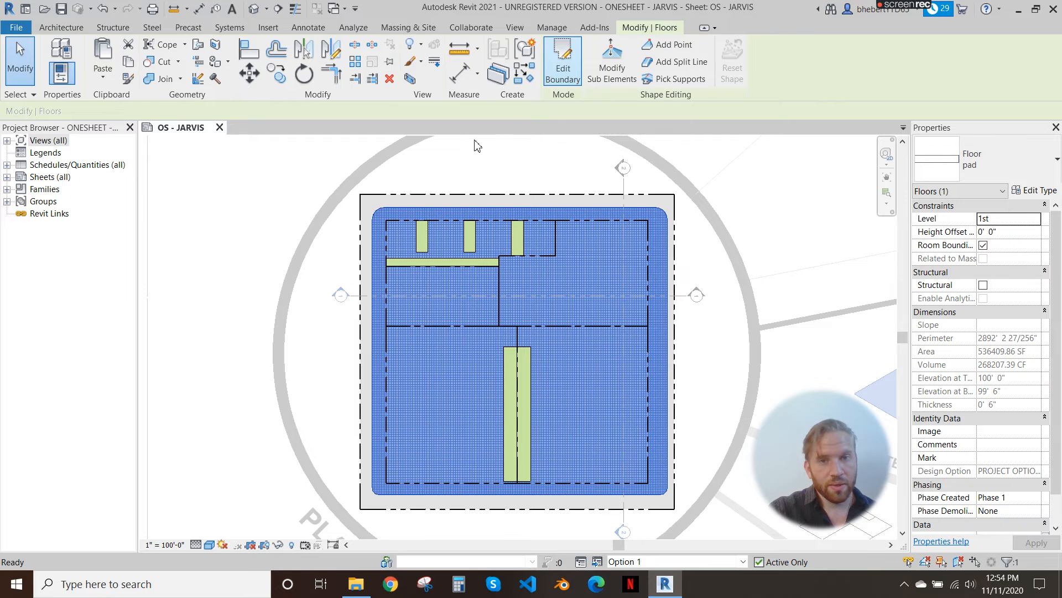
key("Escape")
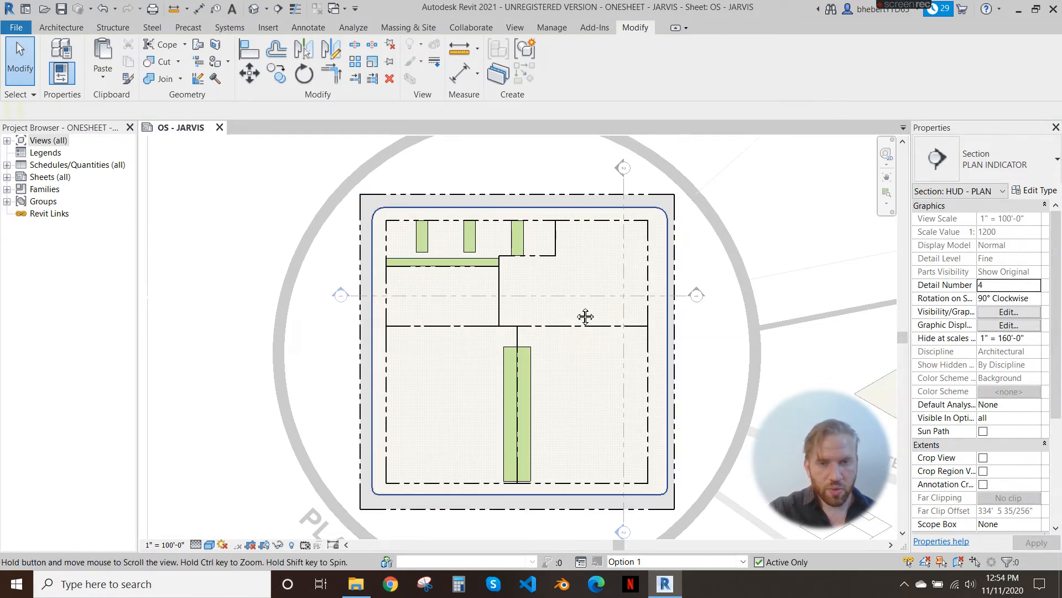
Step: Select the southeast parcel ceiling and the northern open space floor in the plan view to check their extents and properties
middle_click_drag(586, 315, 596, 306)
left_click(606, 324)
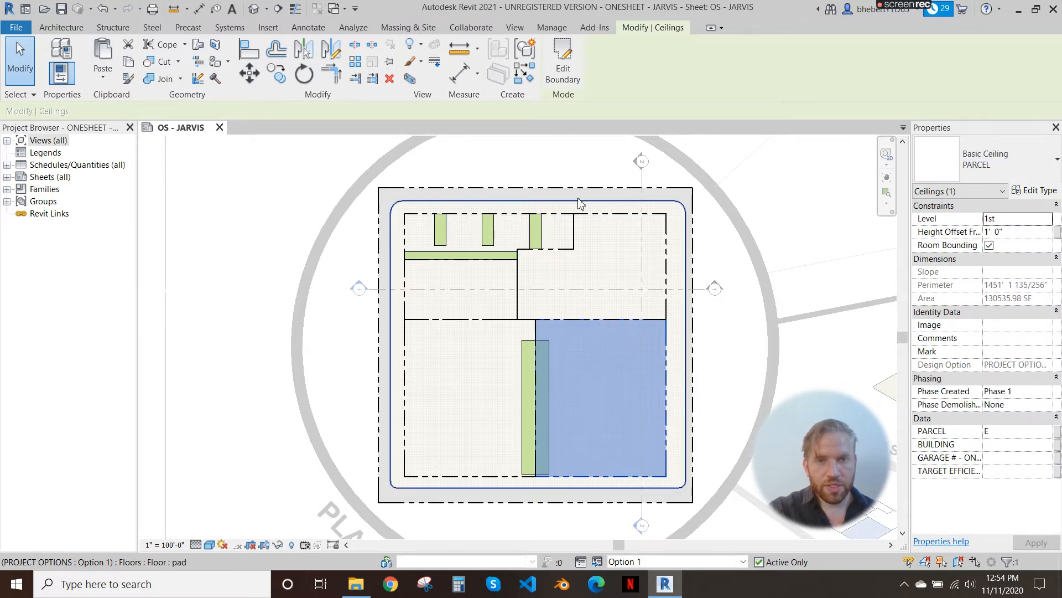
left_click(481, 256)
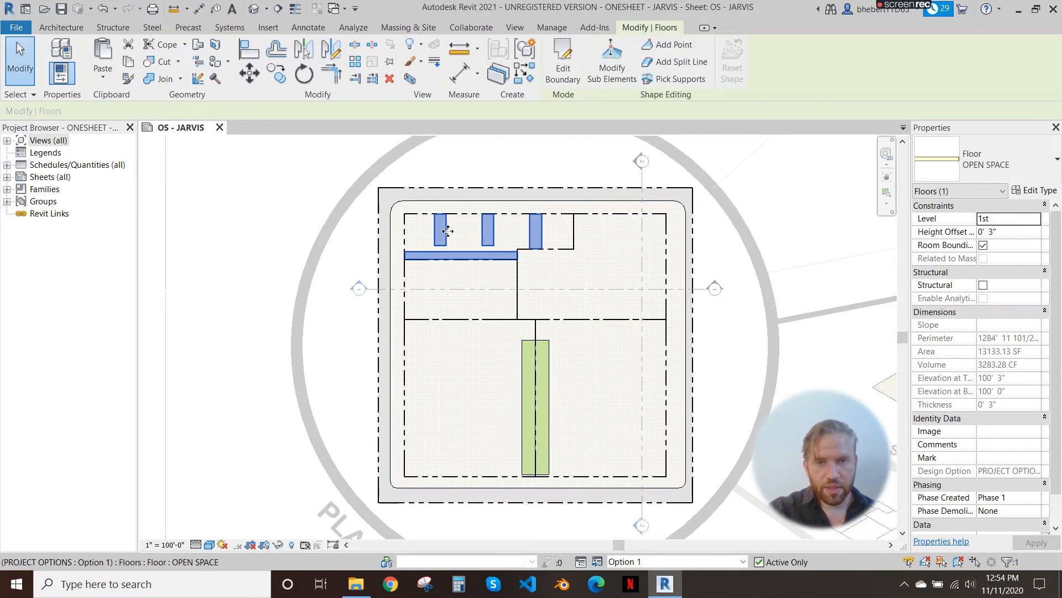
middle_click_drag(494, 263, 497, 262)
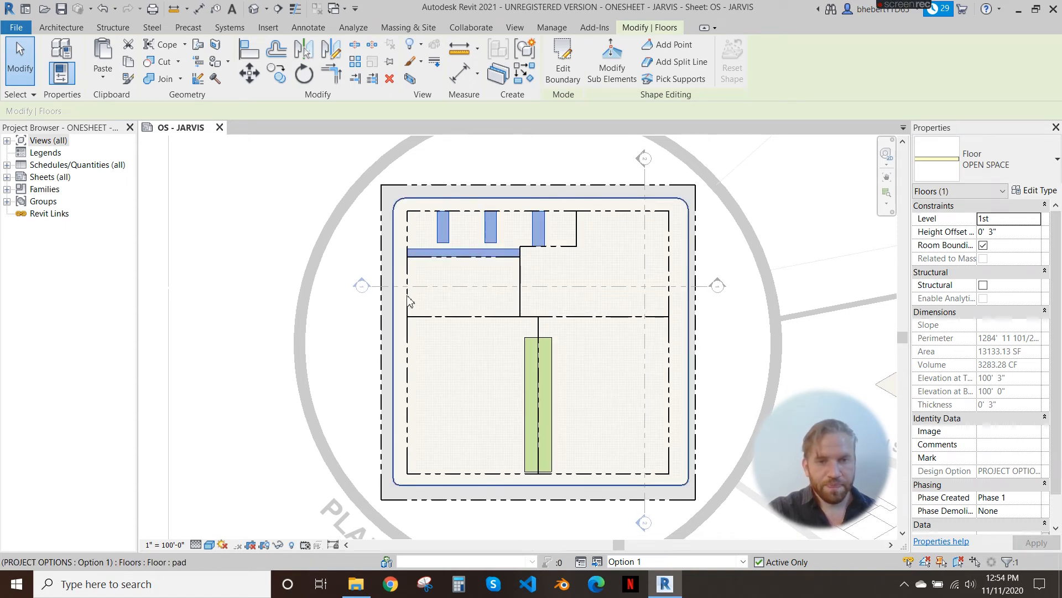
scroll(332, 230, "down", 4)
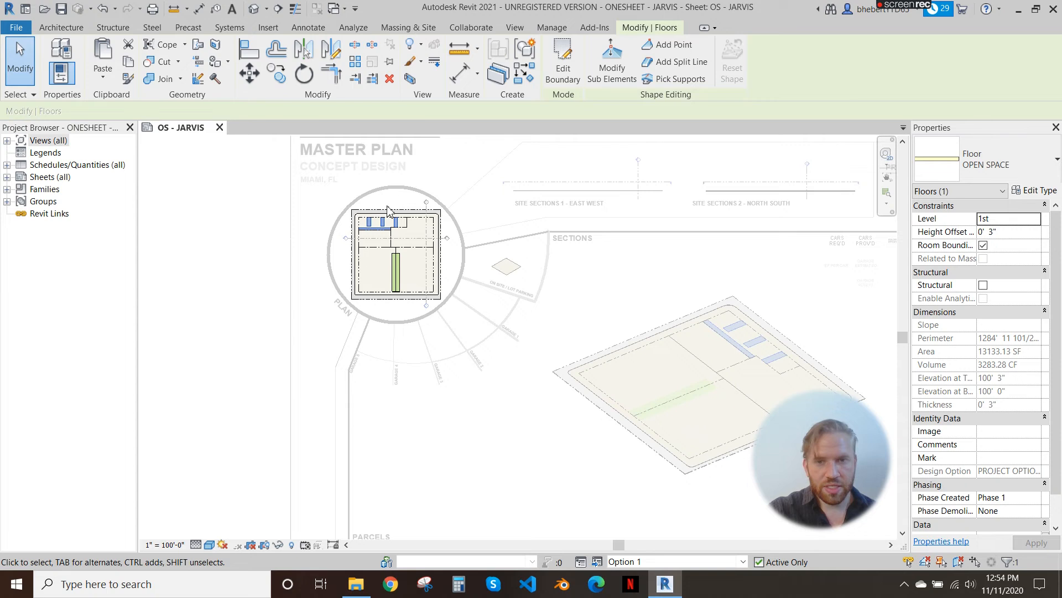
Step: Deactivate the plan view and activate the 3D parcel view above the PARCEL A schedule on the sheet
left_click(327, 316)
scroll(394, 279, "down", 1)
scroll(399, 343, "up", 3)
double_click(416, 391)
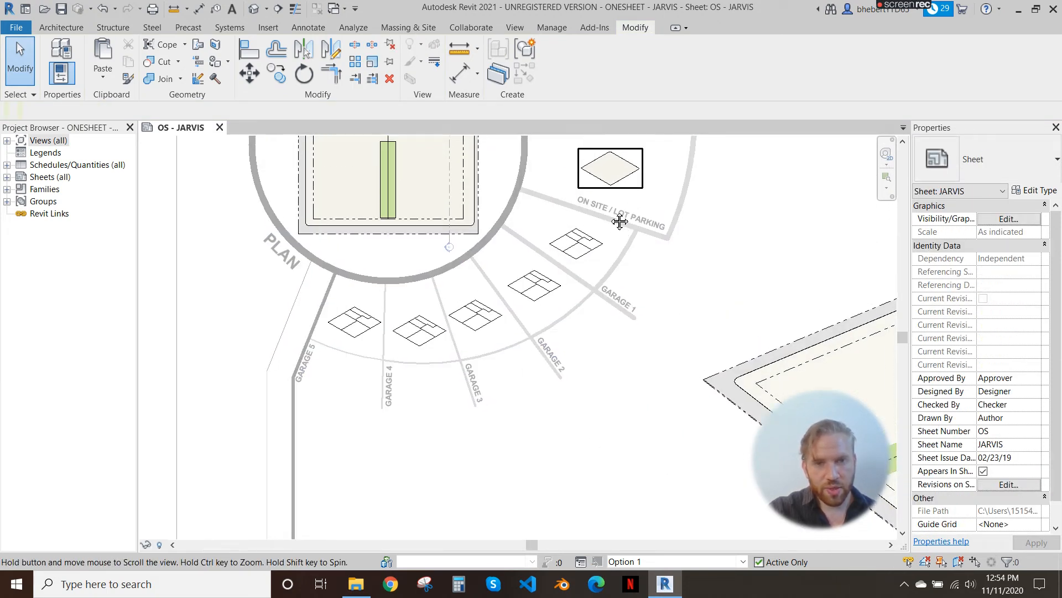
scroll(603, 185, "down", 2)
scroll(473, 331, "down", 1)
scroll(330, 293, "up", 1)
scroll(368, 398, "up", 1)
scroll(277, 467, "up", 1)
scroll(323, 419, "up", 3)
scroll(323, 410, "up", 2)
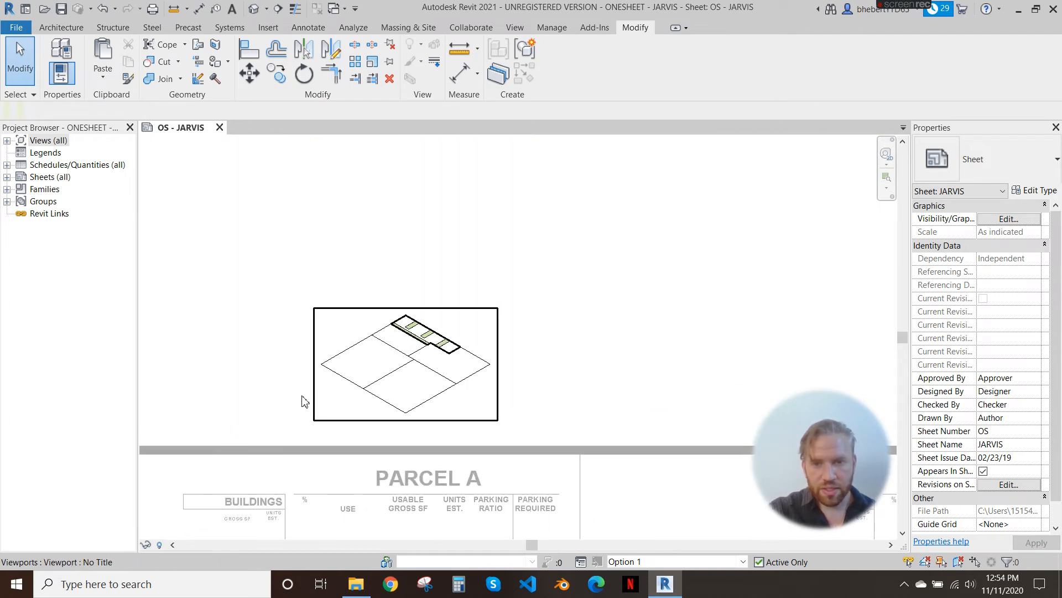
scroll(343, 382, "up", 2)
double_click(359, 369)
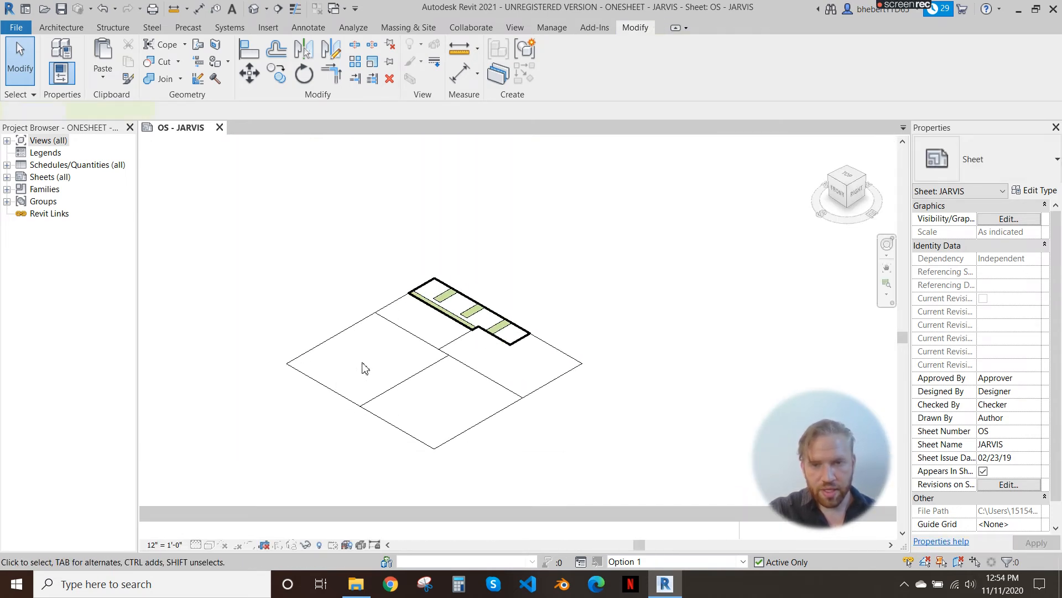
Step: Select the heavily outlined parcel ceiling in the 3D view and check its parcel data
scroll(419, 279, "up", 2)
left_click(441, 282)
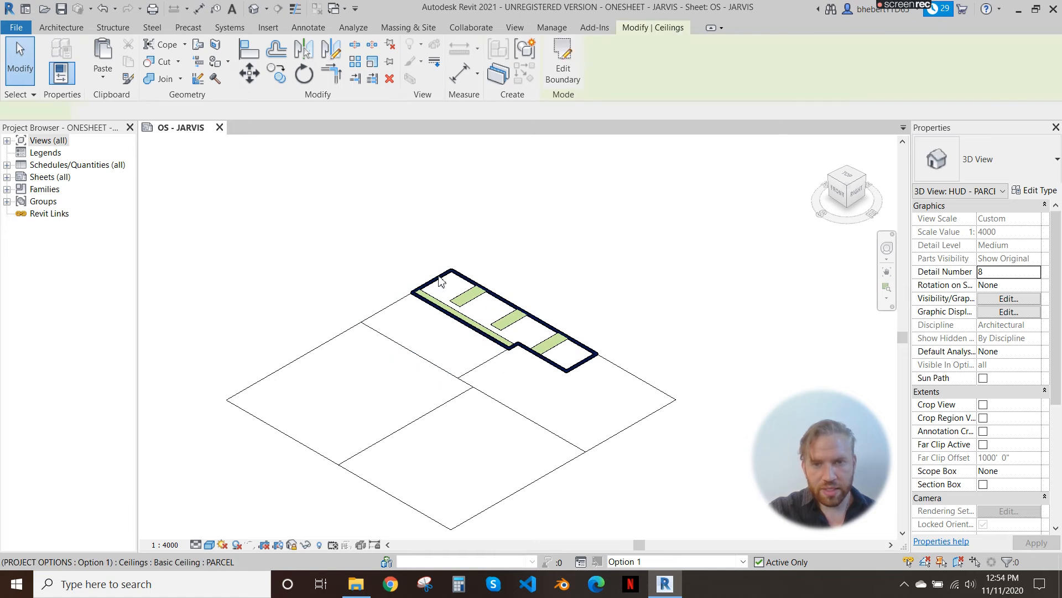
scroll(451, 288, "down", 1)
middle_click_drag(450, 288, 491, 262)
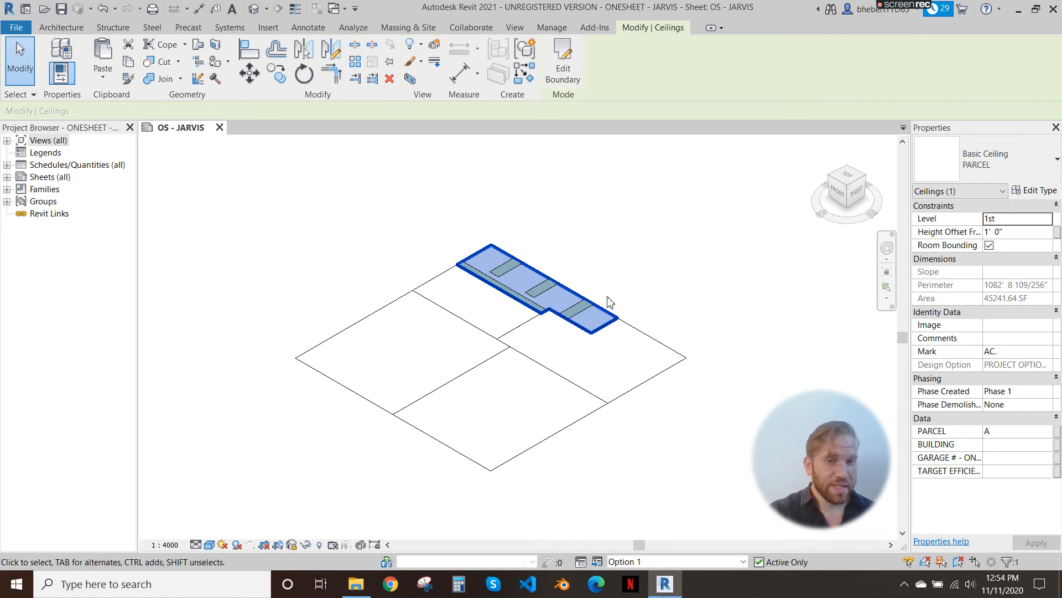
key("Escape")
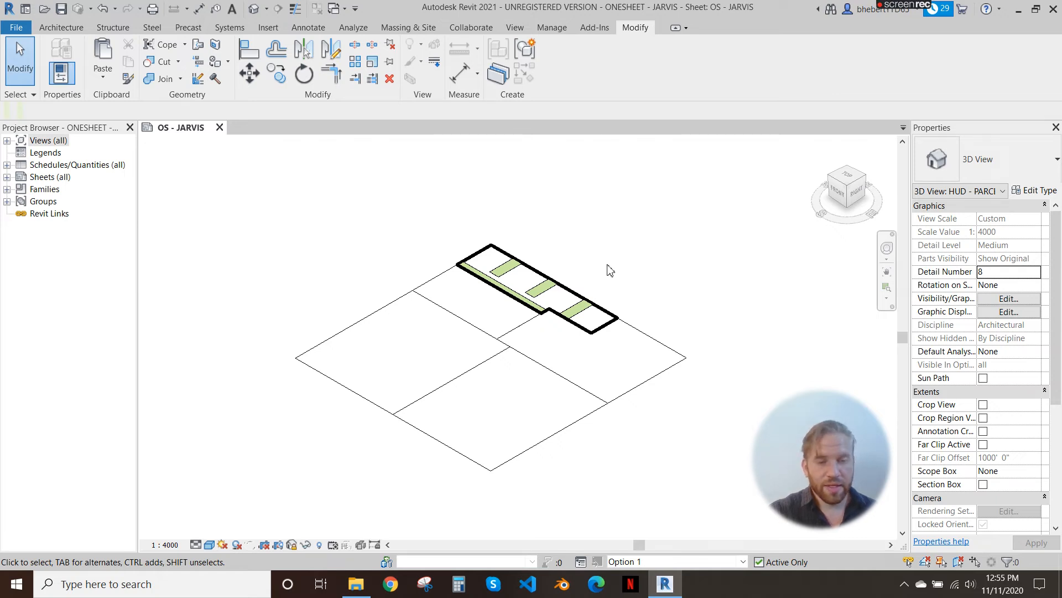
Step: Select the parcel ceilings one by one in the 3D view and compare their PARCEL values
left_click(596, 300)
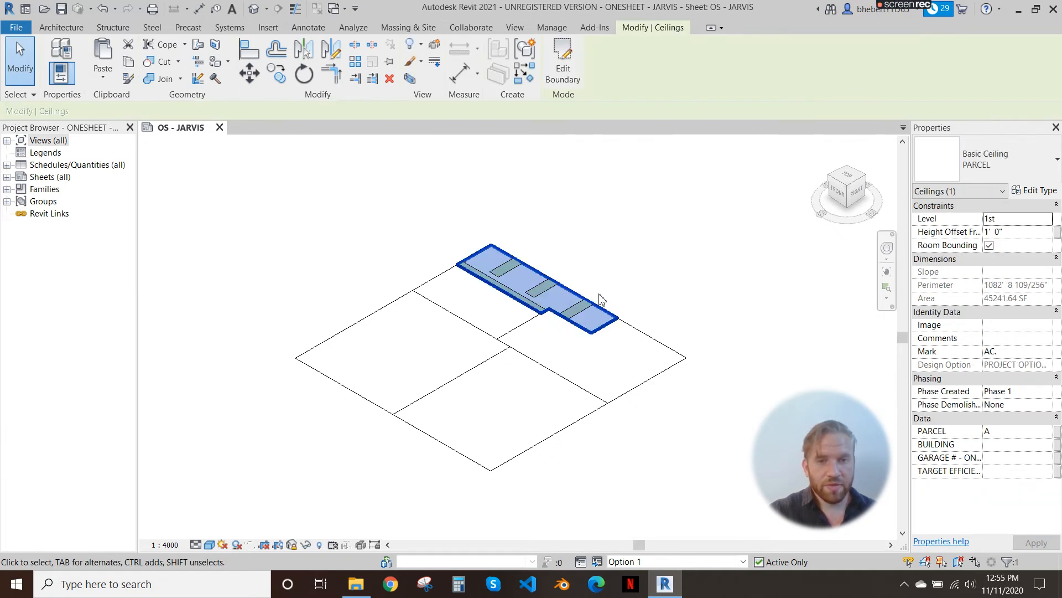
left_click(599, 336)
left_click(438, 277)
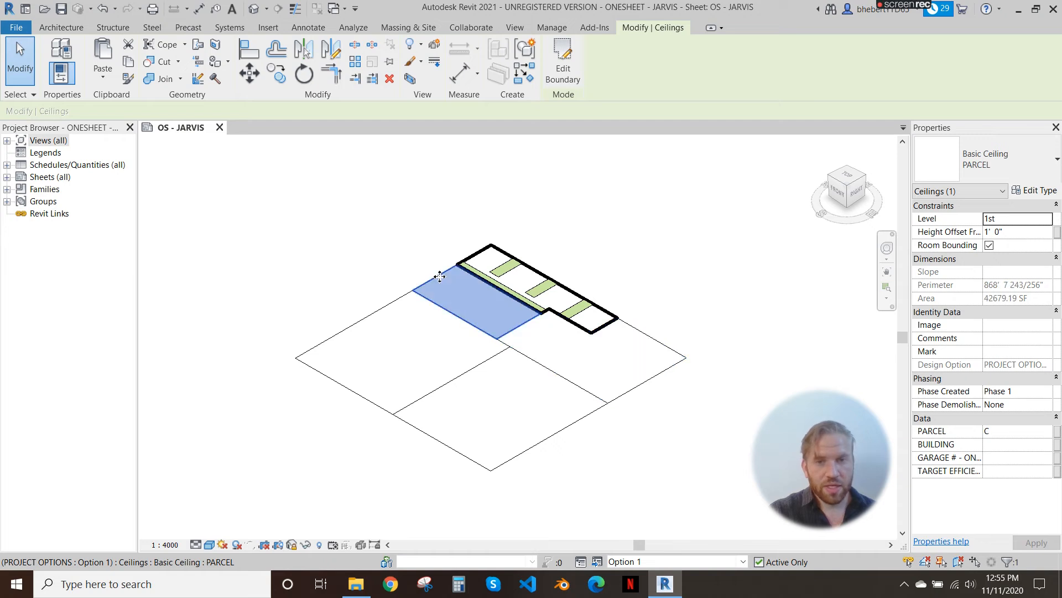
left_click(391, 311)
left_click(443, 418)
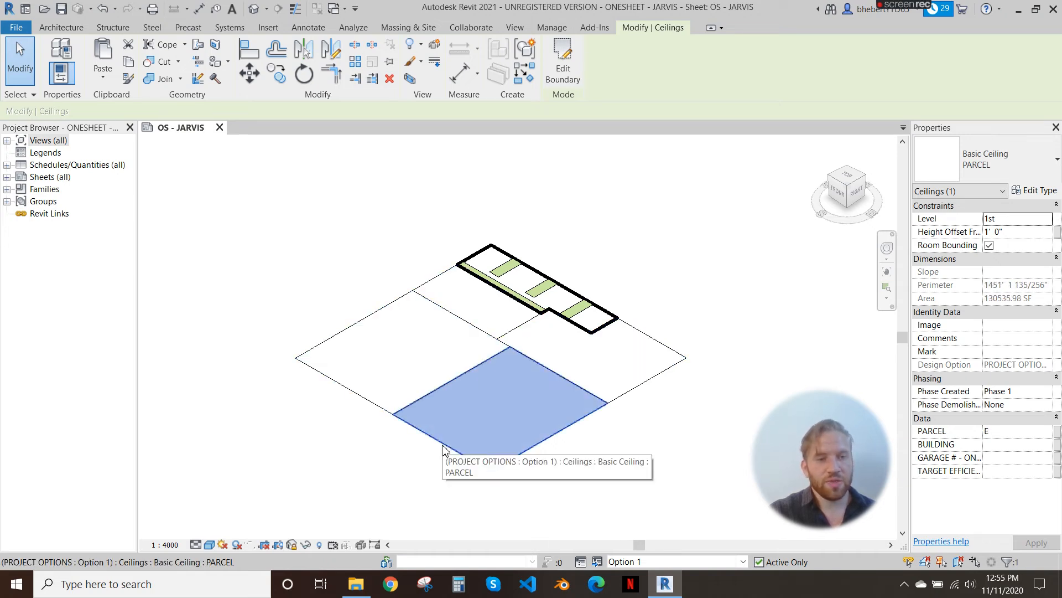
left_click(647, 430)
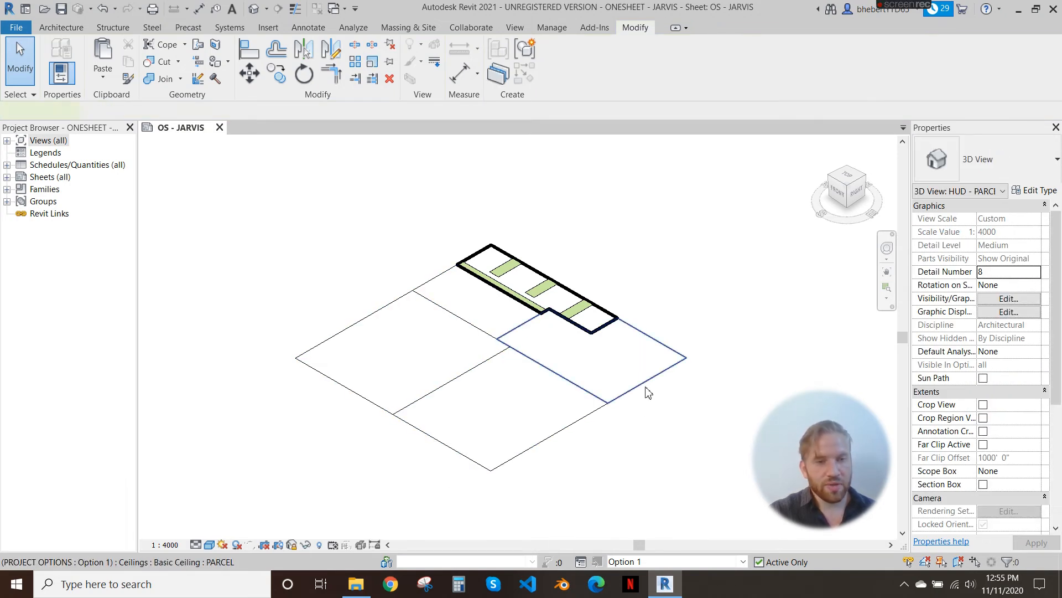
left_click(622, 370)
left_click(665, 272)
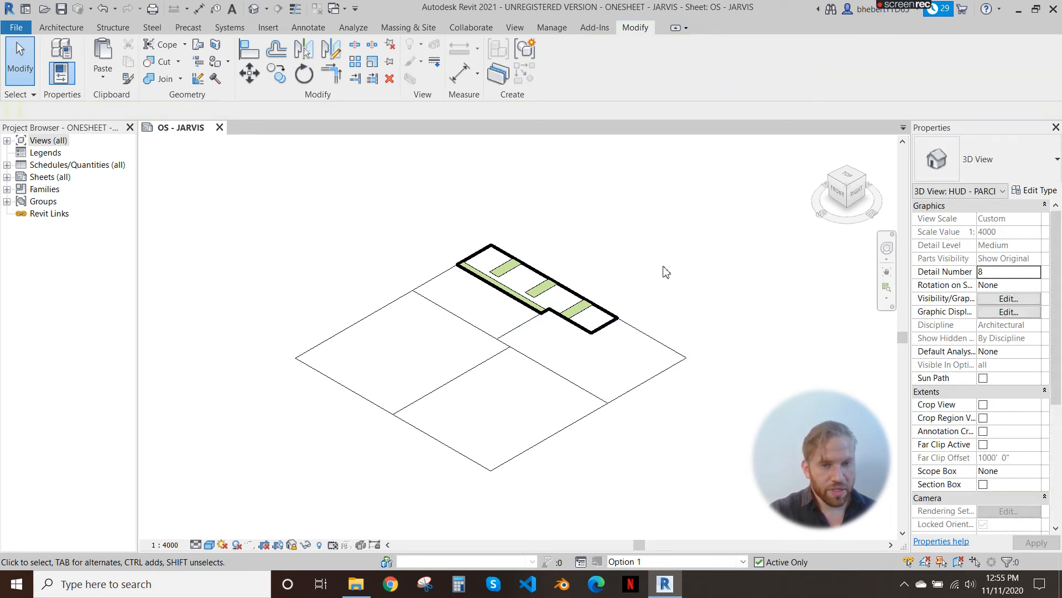
scroll(553, 230, "down", 3)
scroll(547, 238, "up", 3)
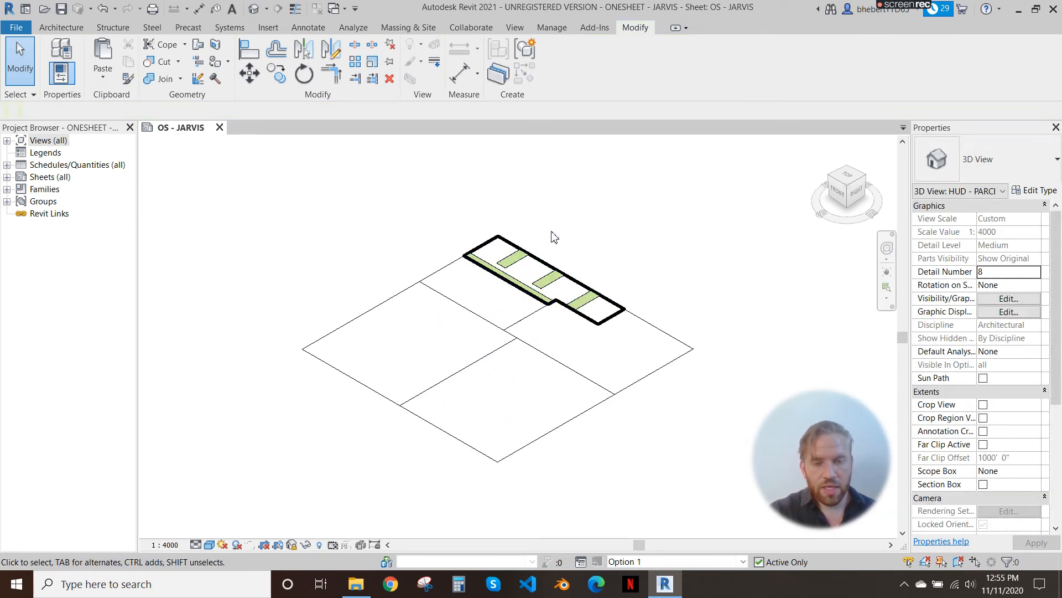
left_click(542, 256)
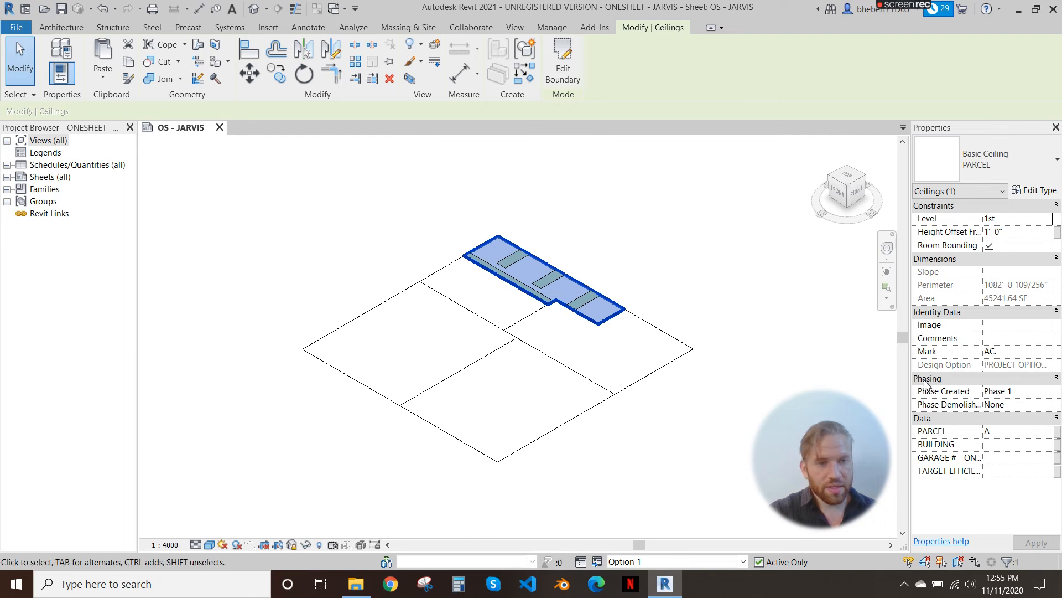
left_click(771, 299)
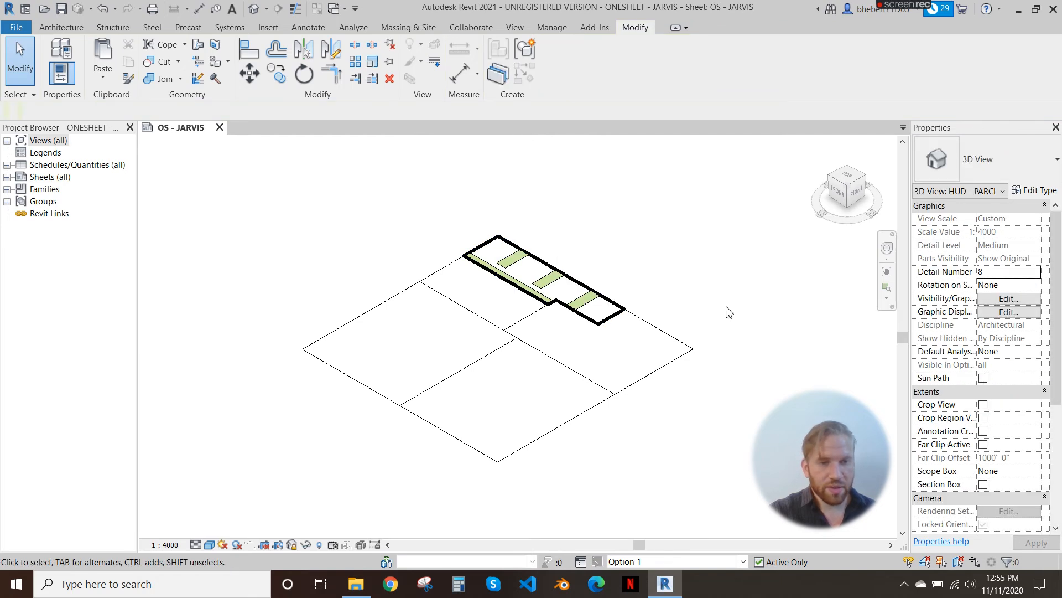
Step: Select the open space floor within the heavily outlined parcel and check its floor type and PARCEL value
scroll(406, 272, "down", 1)
scroll(460, 260, "down", 2)
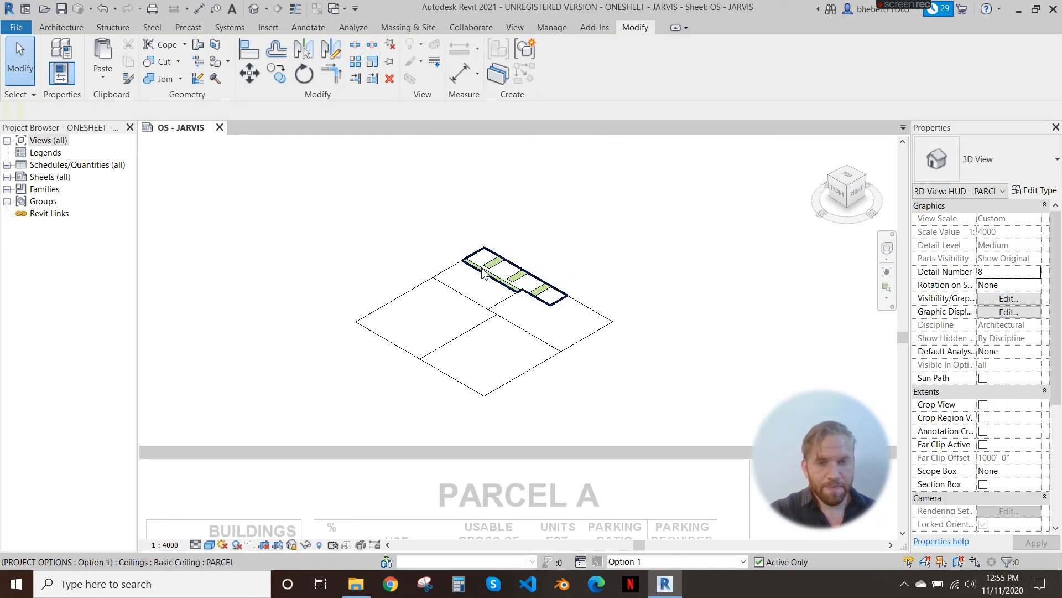
scroll(466, 244, "up", 3)
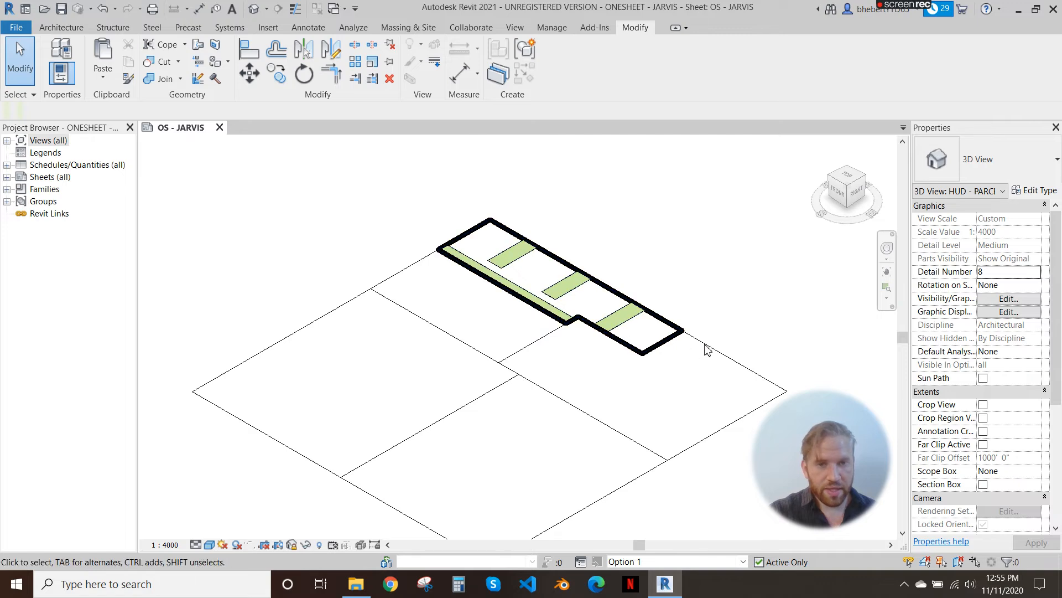
scroll(465, 276, "down", 2)
scroll(535, 286, "up", 2)
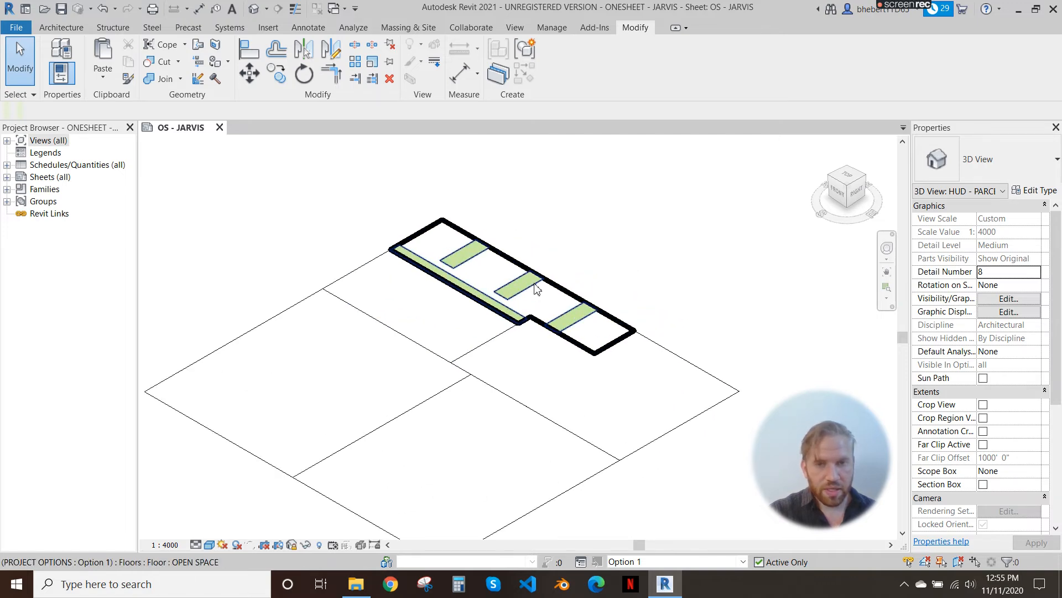
left_click(535, 286)
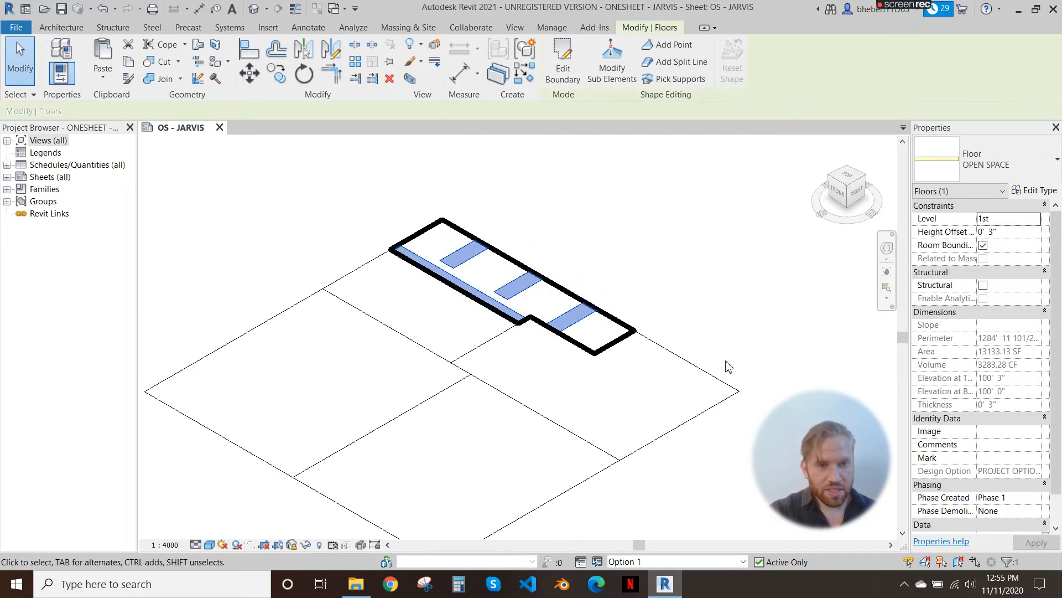
scroll(943, 392, "down", 1)
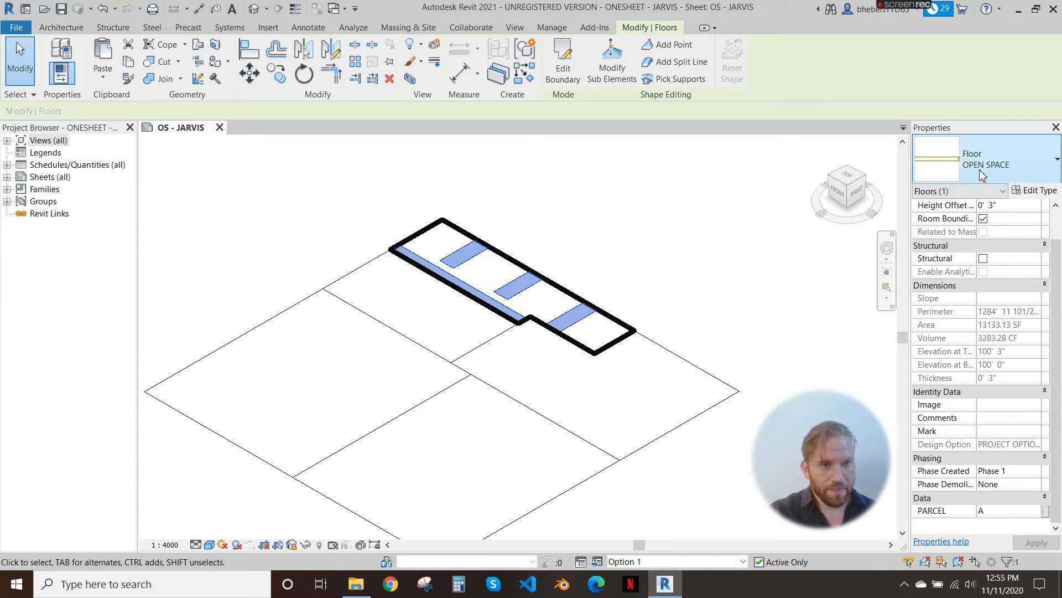
left_click(694, 308)
Step: Compare the parcels and open space strips in the site plan with those in the 3D parcel view on the sheet
scroll(564, 386, "down", 4)
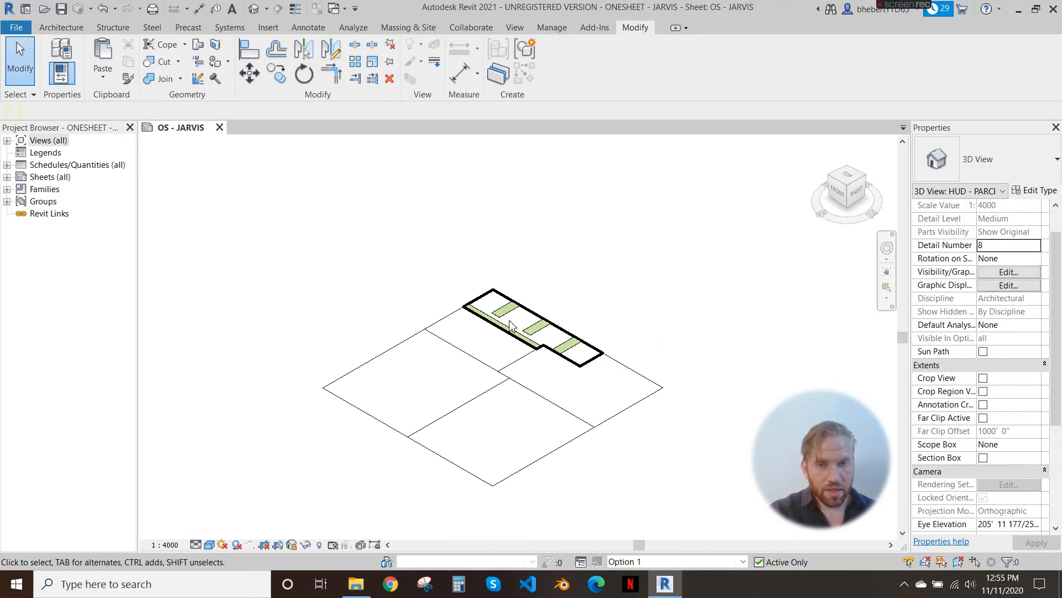
middle_click_drag(598, 452, 600, 455)
scroll(575, 436, "down", 3)
middle_click_drag(528, 332, 576, 472)
scroll(550, 390, "down", 4)
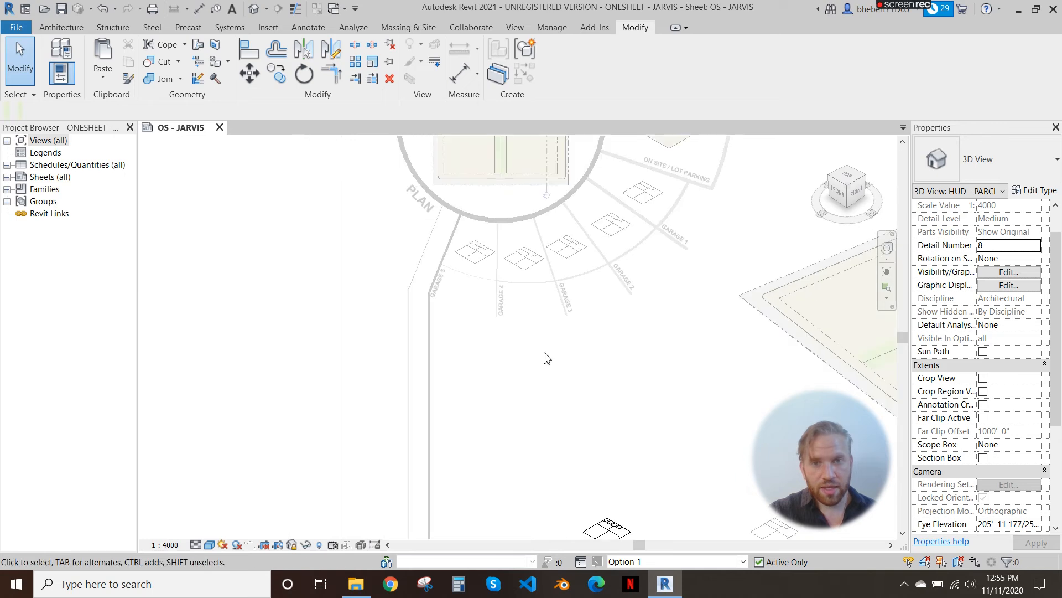
middle_click_drag(541, 277, 557, 366)
scroll(520, 232, "up", 6)
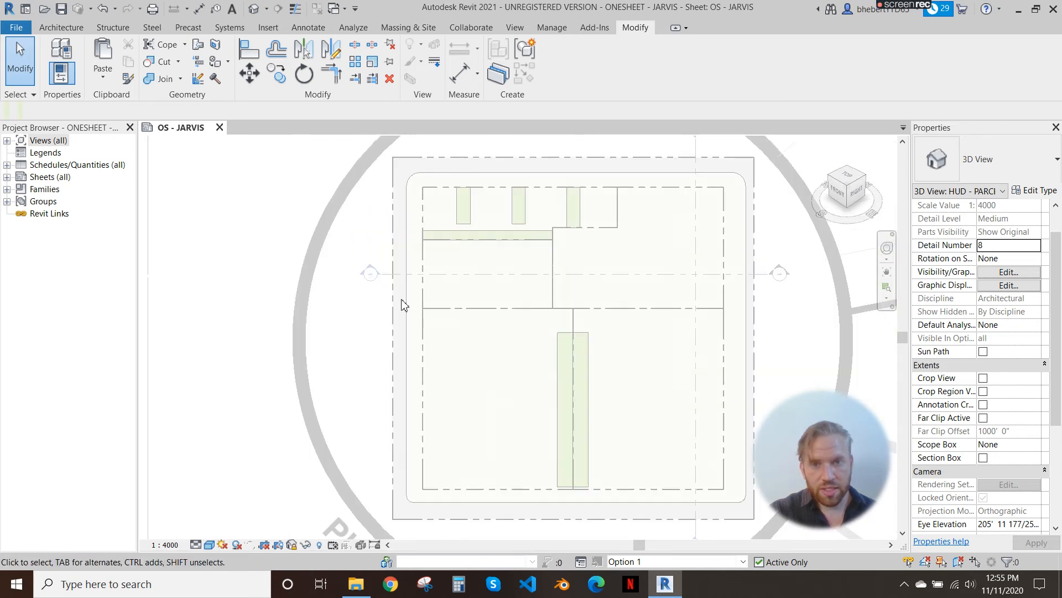
scroll(349, 215, "down", 3)
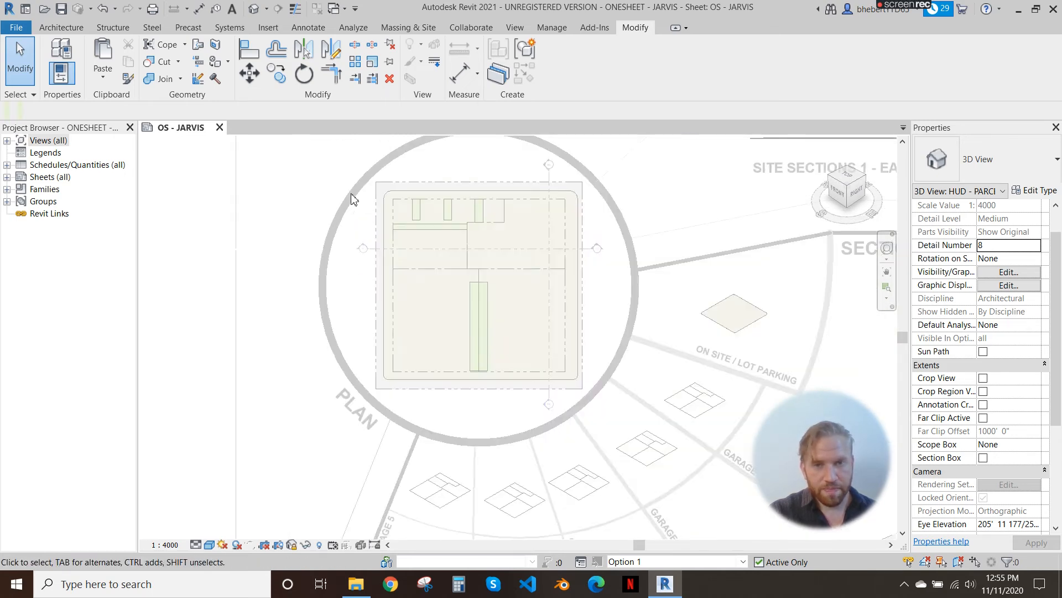
scroll(378, 187, "up", 3)
scroll(344, 178, "down", 4)
scroll(347, 177, "down", 2)
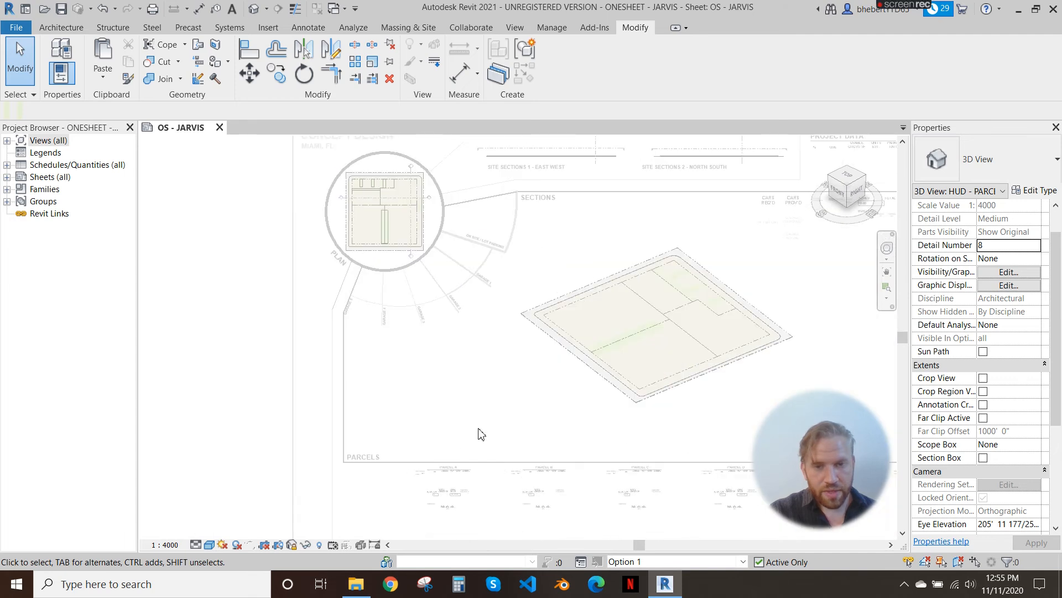
Step: Select the open space floor in the PARCEL A 3D view and check its PARCEL value
scroll(450, 447, "up", 8)
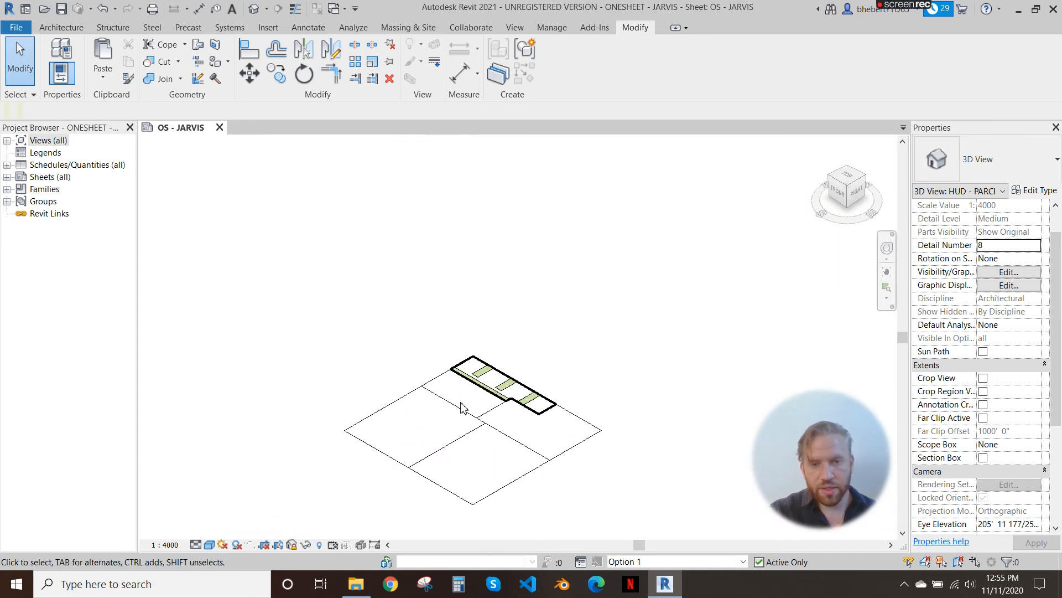
left_click(484, 382)
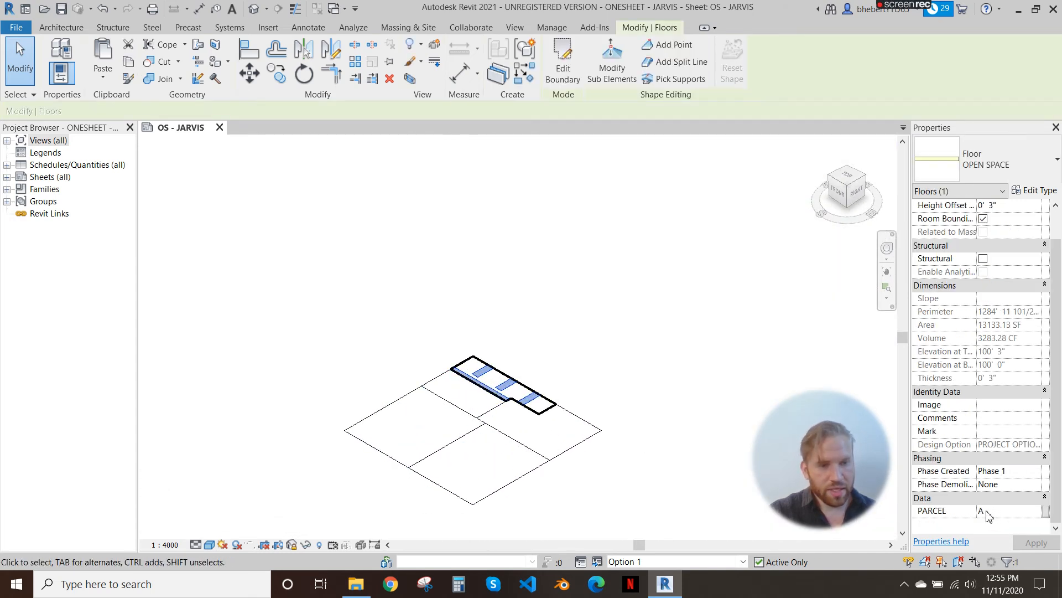
left_click(704, 361)
scroll(476, 307, "down", 2)
scroll(367, 383, "down", 4)
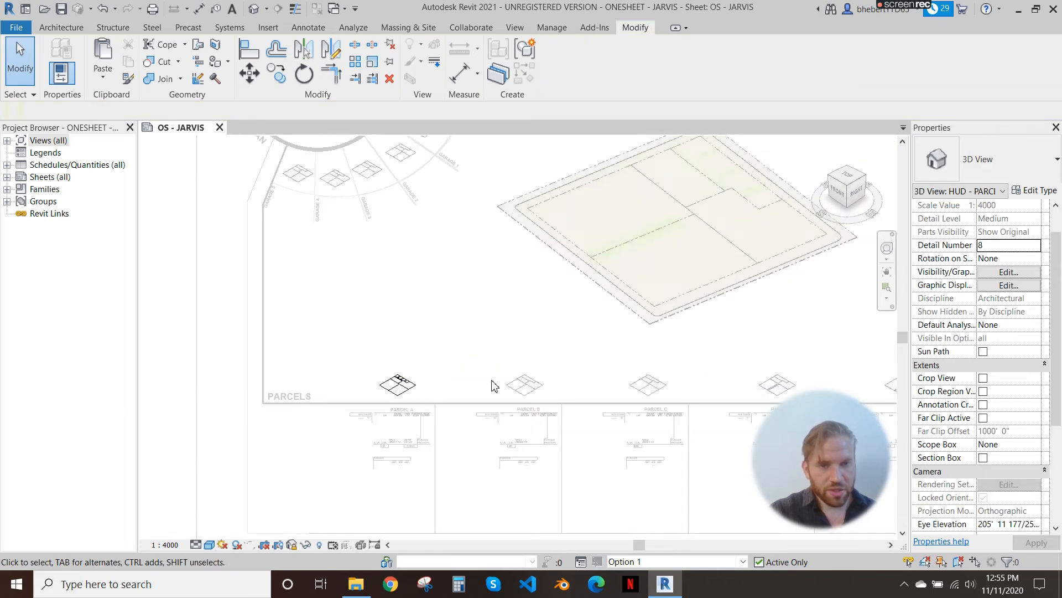
Step: Deactivate the 3D parcel view and activate the plan view on the sheet
scroll(678, 377, "up", 4)
scroll(366, 374, "down", 3)
middle_click_drag(523, 332, 408, 473)
middle_click_drag(409, 362, 598, 380)
middle_click_drag(383, 341, 478, 344)
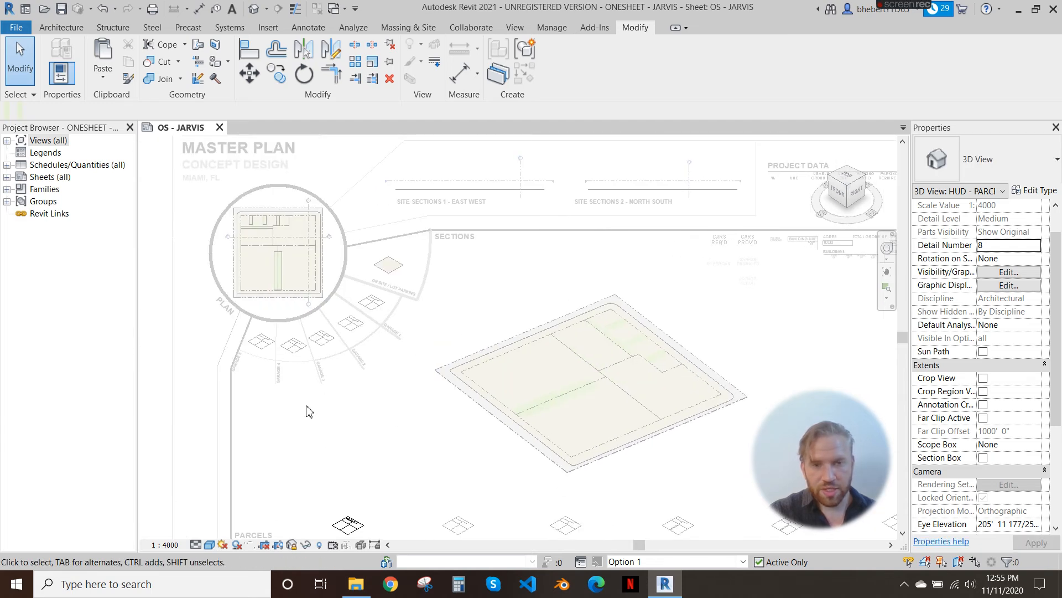
double_click(301, 425)
scroll(244, 232, "up", 4)
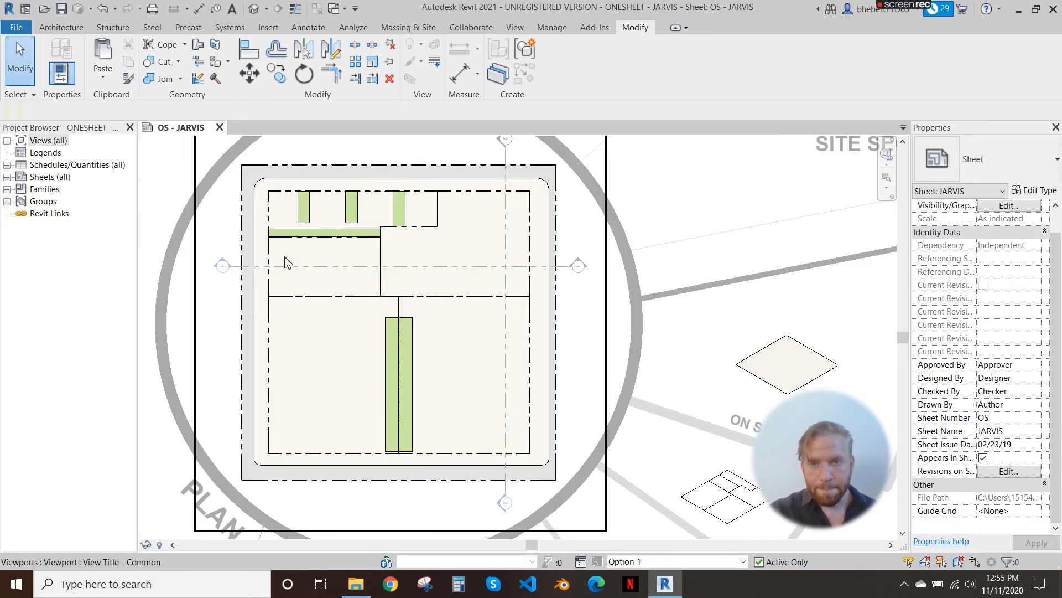
double_click(379, 323)
left_click(384, 334)
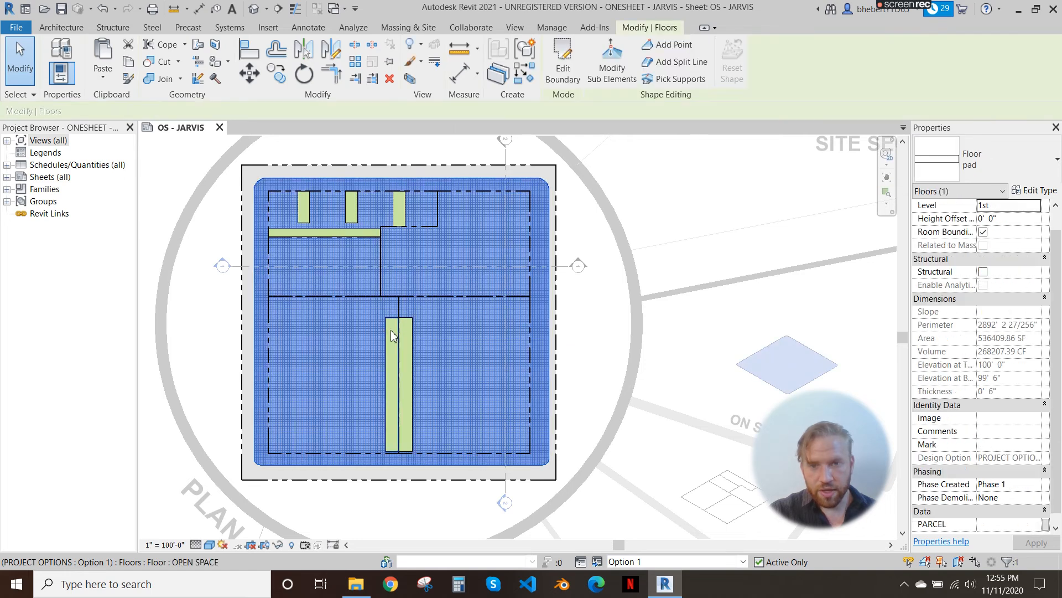
key("Escape")
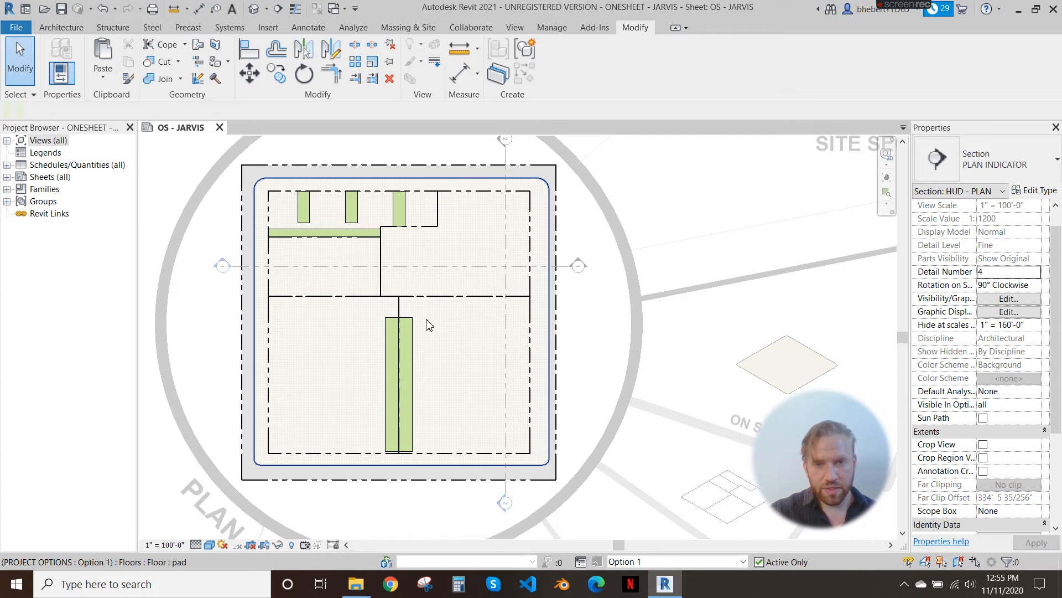
double_click(418, 351)
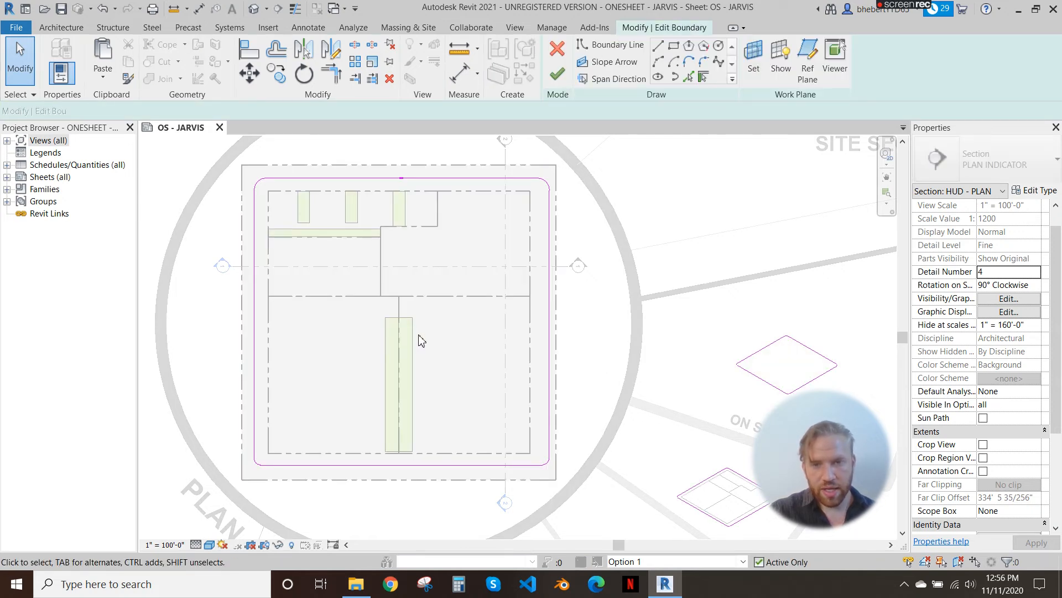
left_click(558, 82)
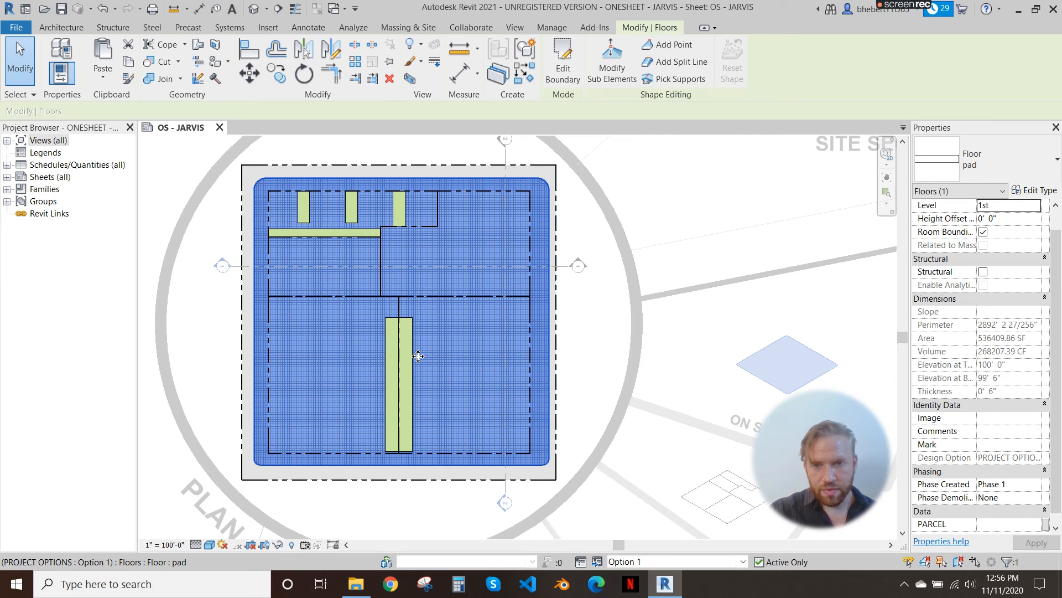
key("Escape")
Step: Select the open space strips in the plan one by one and compare their PARCEL values
left_click(417, 356)
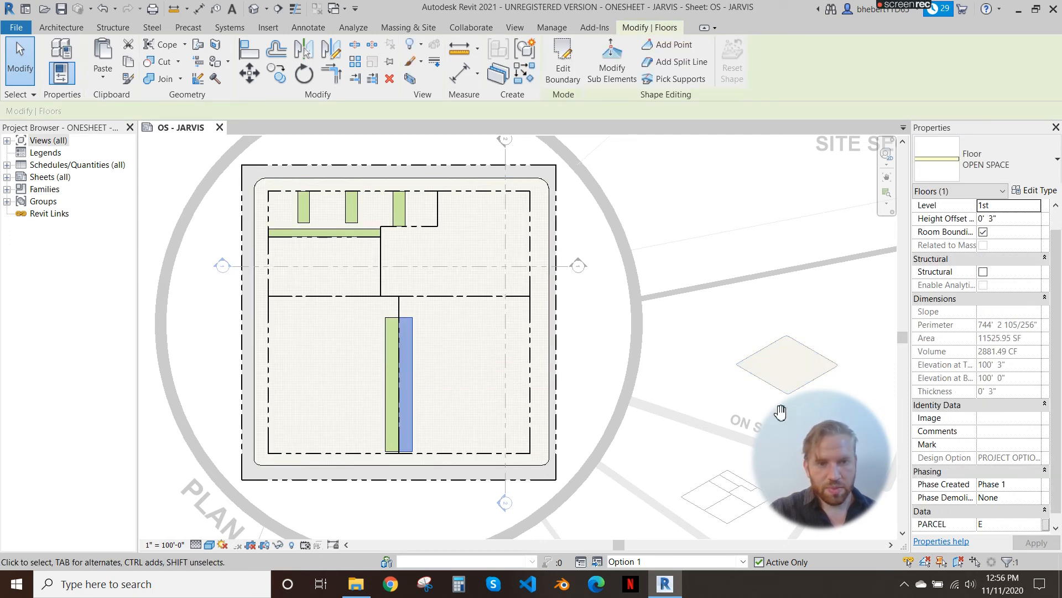
left_click(391, 351)
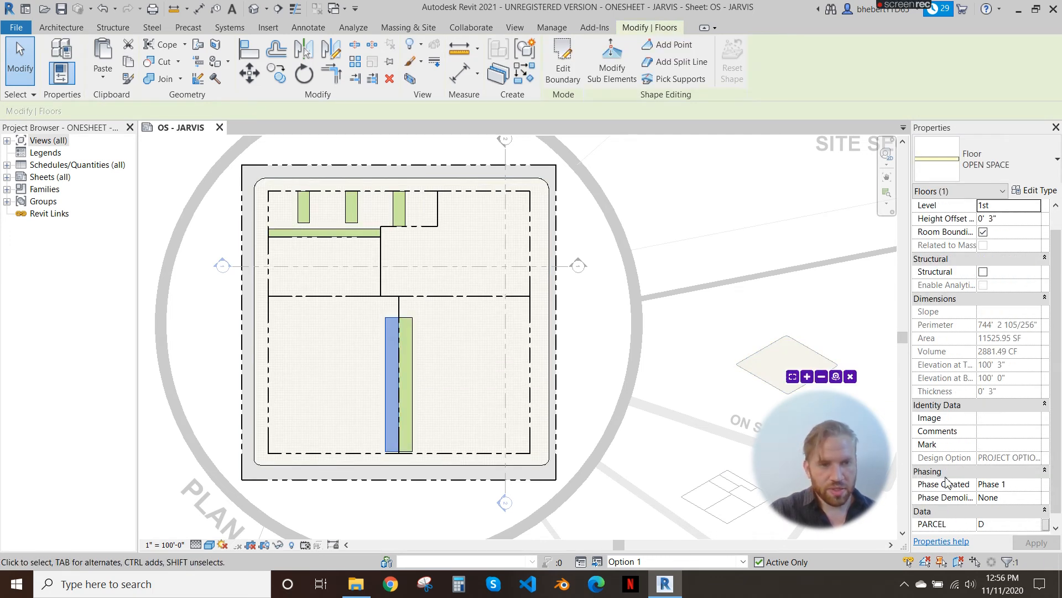
left_click(363, 239)
Step: Select the parcel ceilings in the upper half of the site plan and check their PARCEL values
left_click(442, 202)
left_click(453, 193)
key("Escape")
left_click(467, 193)
key("Escape")
left_click(475, 197)
key("Escape")
left_click(526, 219)
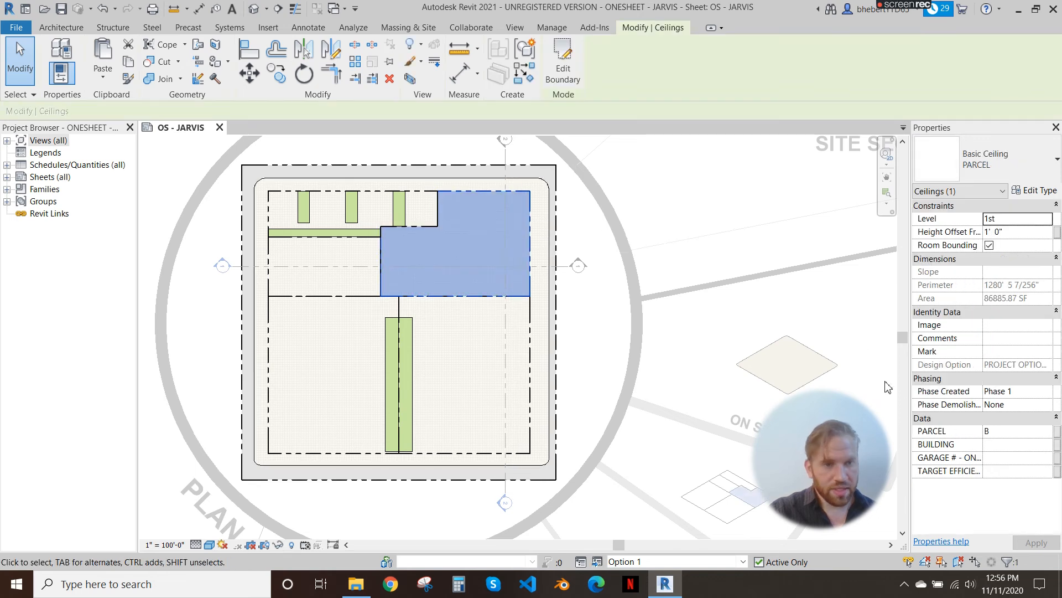
left_click(270, 261)
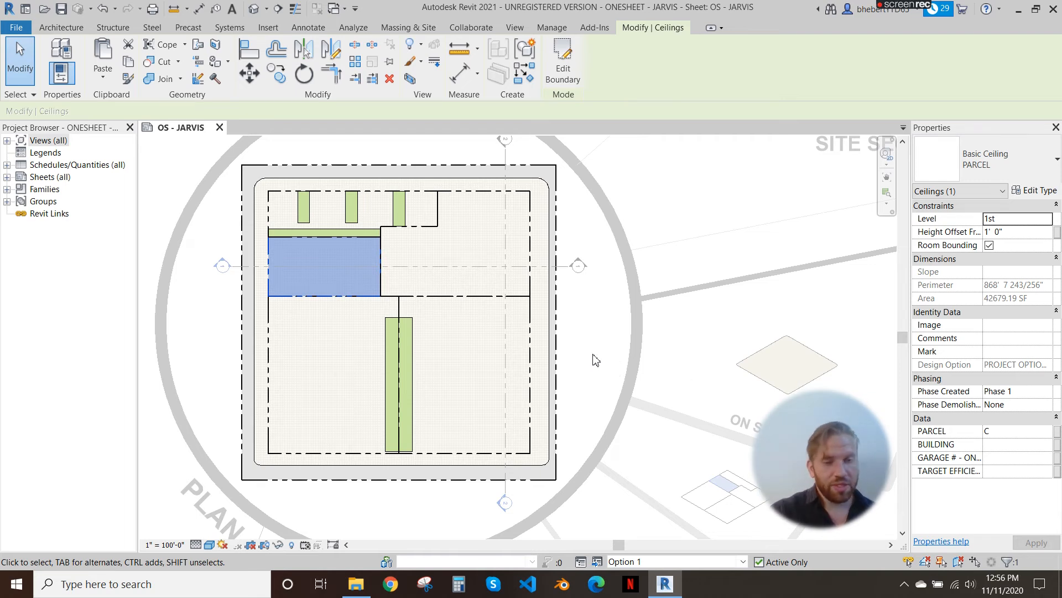
Step: Clear the ceiling selection and deactivate the plan view to return to the sheet
scroll(503, 367, "down", 2)
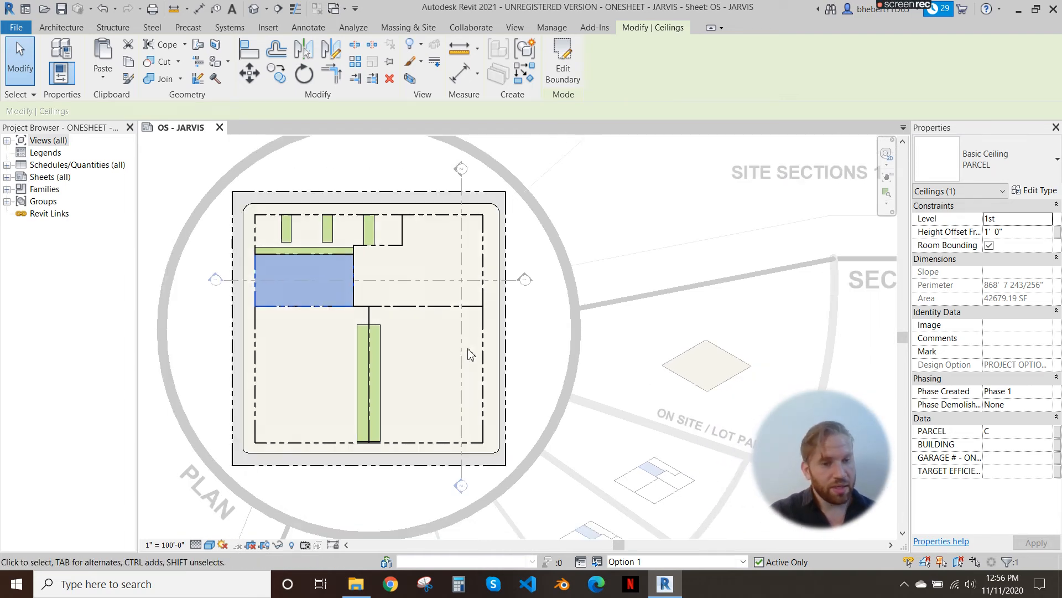
scroll(513, 340, "down", 2)
middle_click_drag(462, 354, 479, 356)
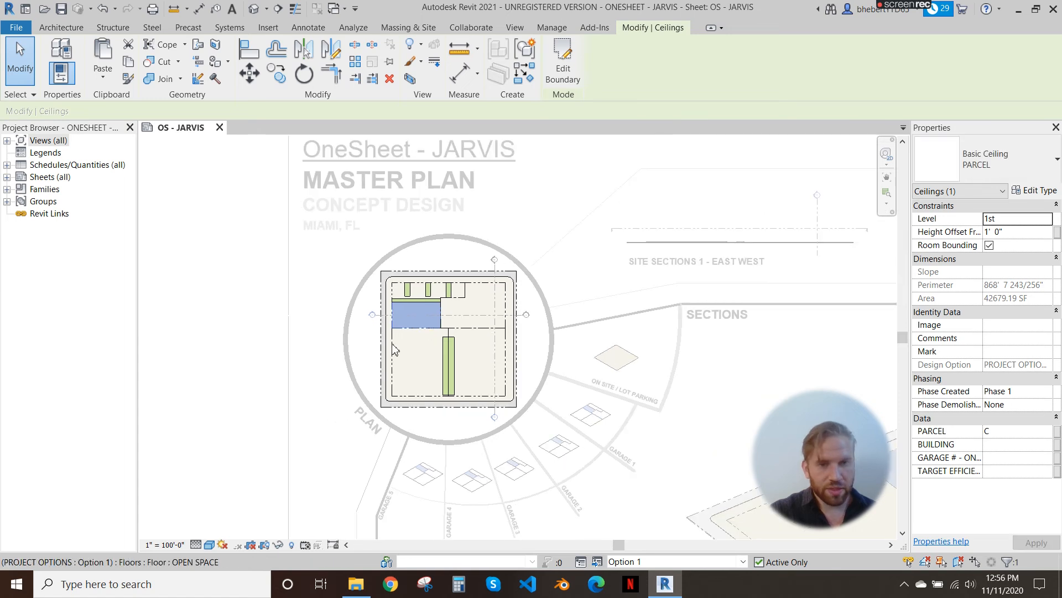
left_click(250, 304)
scroll(251, 299, "down", 2)
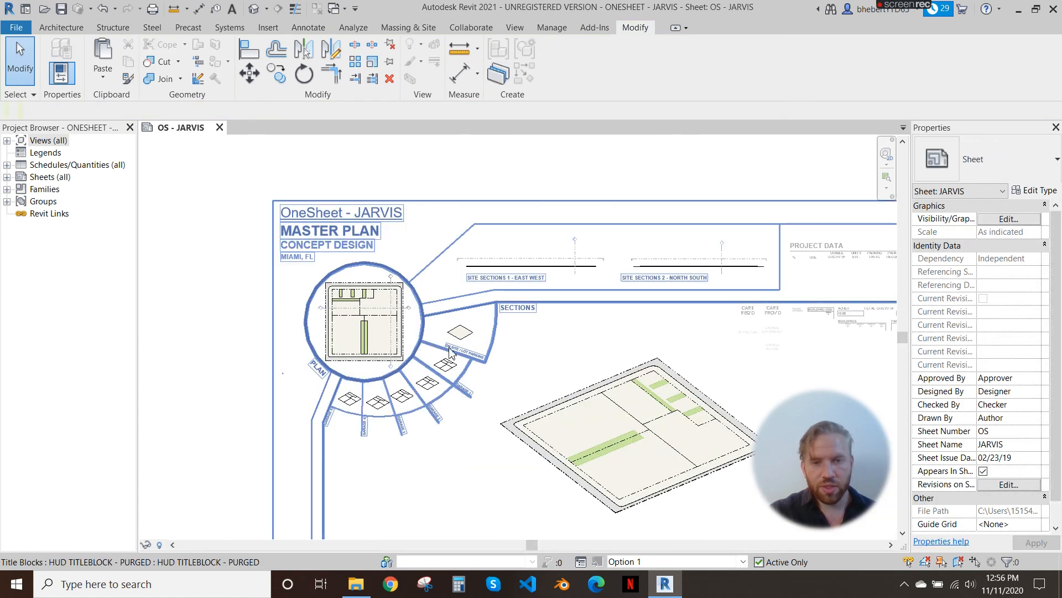
Step: Examine the acreage and open space figures in the overall PROJECT DATA schedules on the sheet
middle_click_drag(490, 390, 271, 369)
middle_click_drag(399, 374, 344, 379)
scroll(565, 264, "up", 3)
scroll(570, 263, "up", 1)
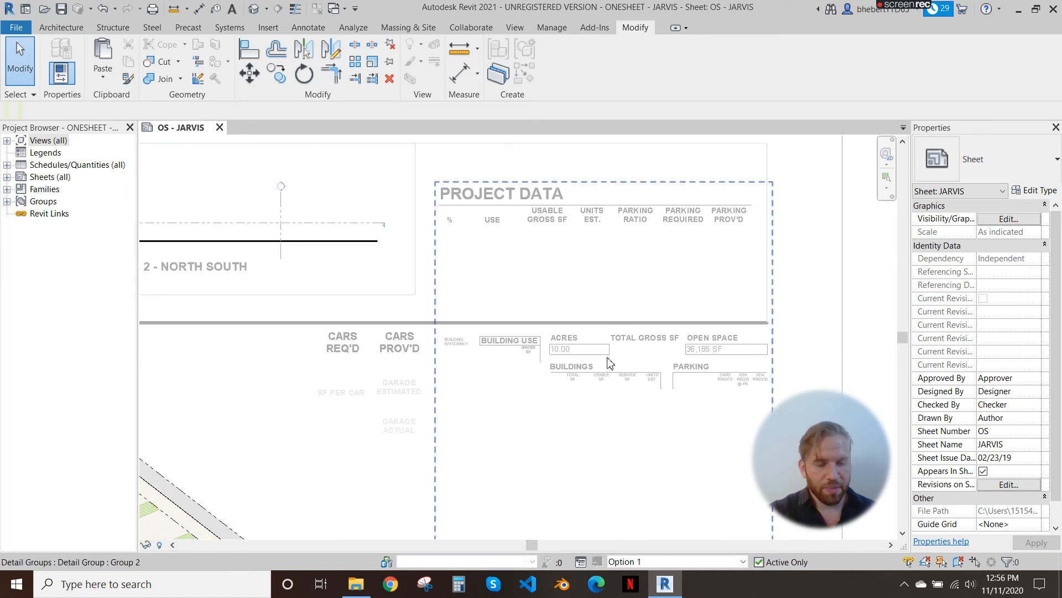
middle_click_drag(599, 359, 598, 334)
scroll(763, 334, "up", 1)
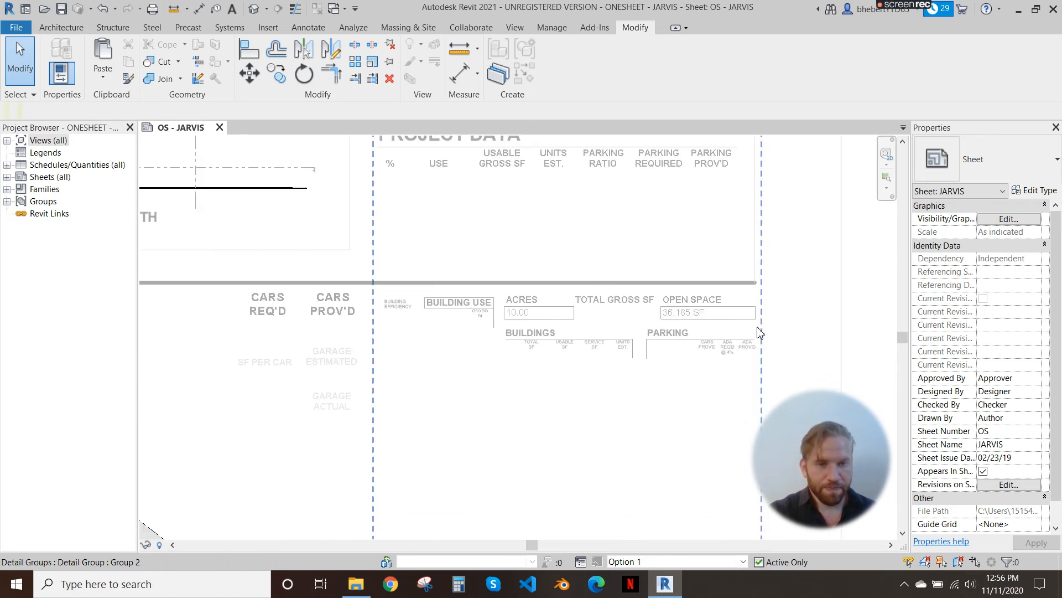
scroll(591, 330, "up", 3)
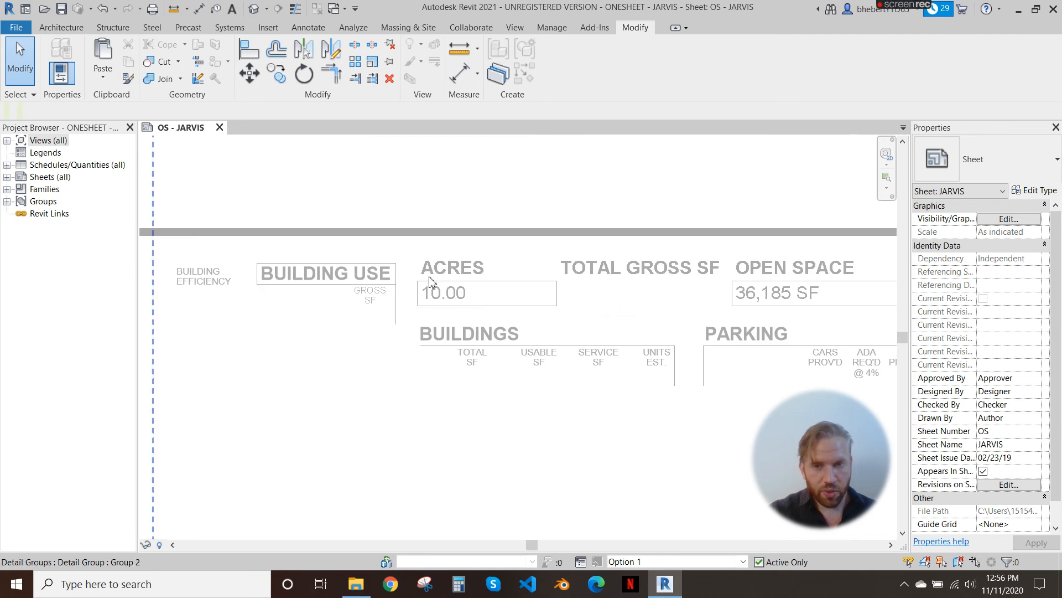
scroll(434, 310, "down", 6)
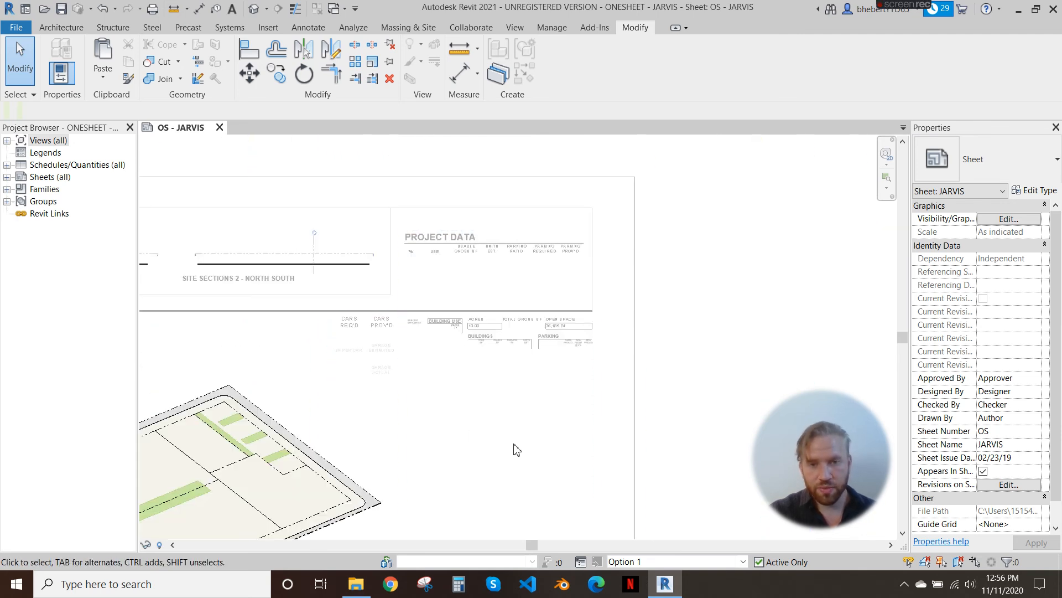
scroll(468, 316, "up", 6)
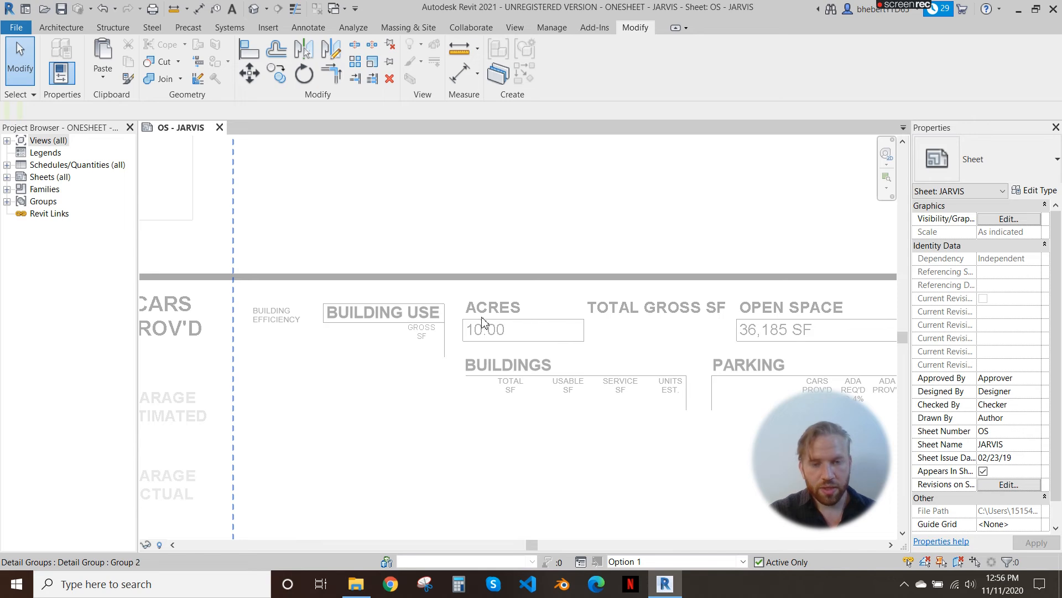
middle_click_drag(552, 326, 380, 329)
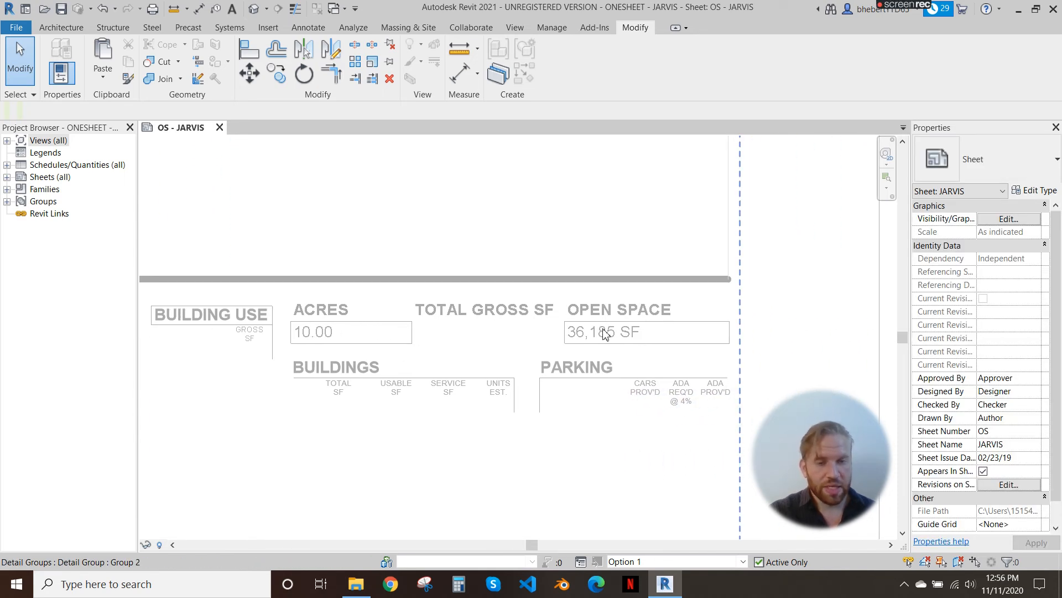
scroll(747, 256, "down", 5)
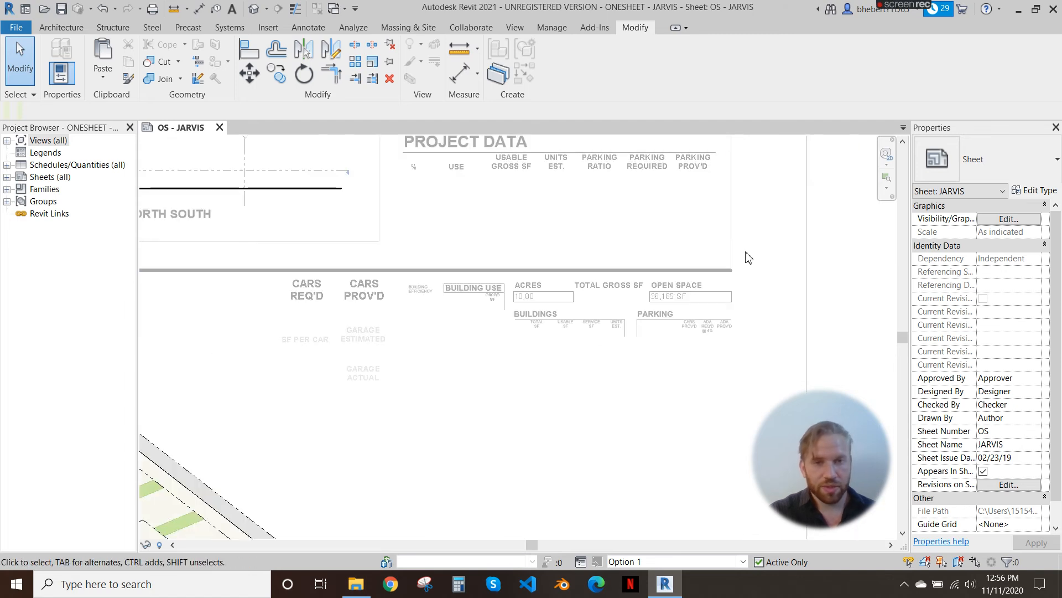
scroll(550, 297, "up", 5)
Step: Examine the acreage and open space figures in the PARCEL A schedule
scroll(467, 254, "down", 5)
scroll(377, 437, "up", 6)
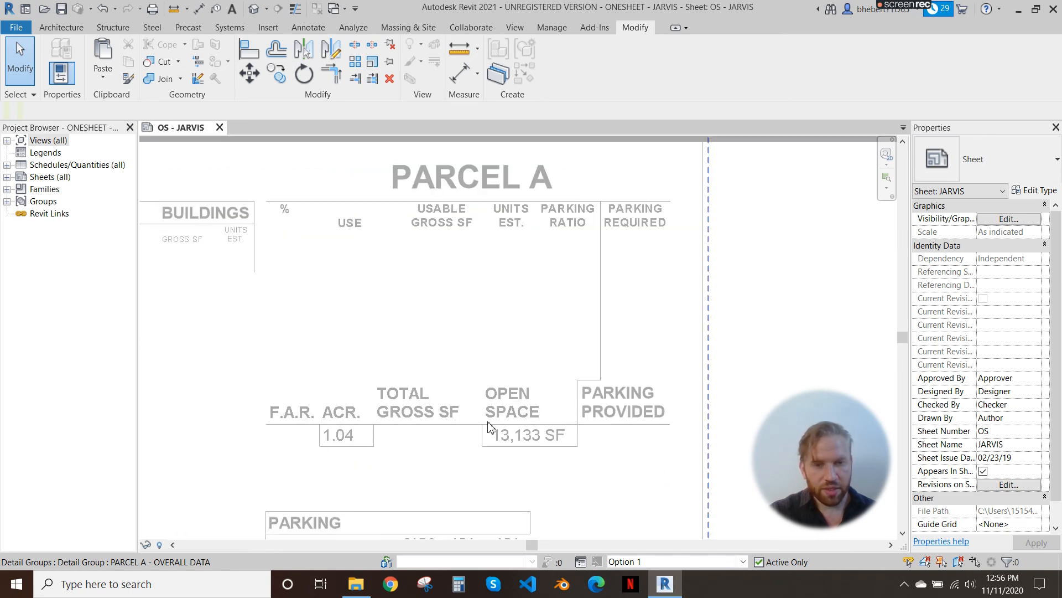
scroll(514, 426, "down", 4)
Step: Activate the site plan view on the sheet again
middle_click_drag(514, 415, 495, 484)
scroll(493, 431, "down", 3)
middle_click_drag(509, 440, 557, 555)
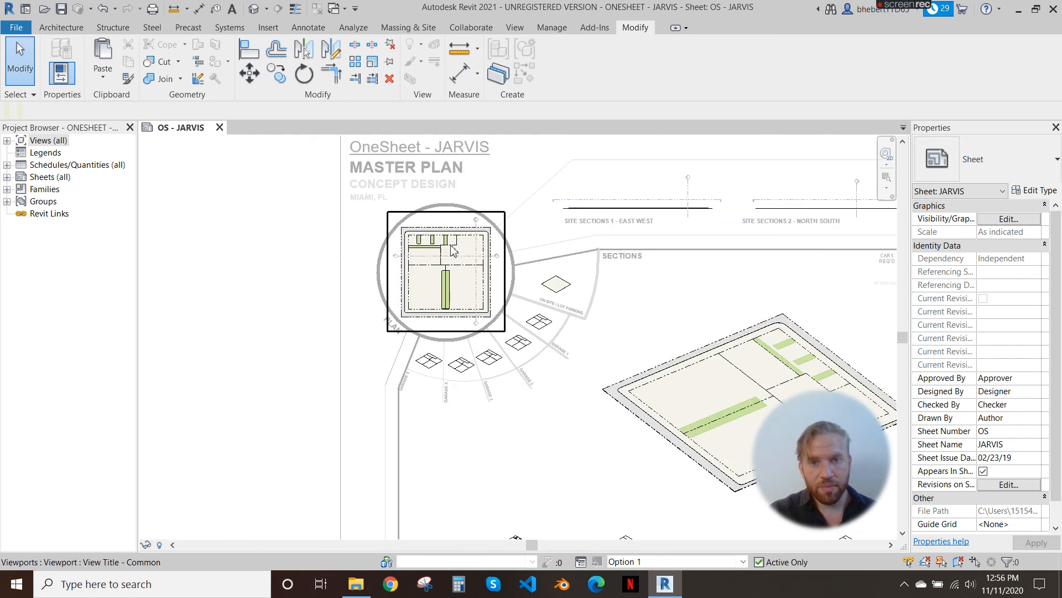
scroll(443, 224, "up", 4)
double_click(419, 272)
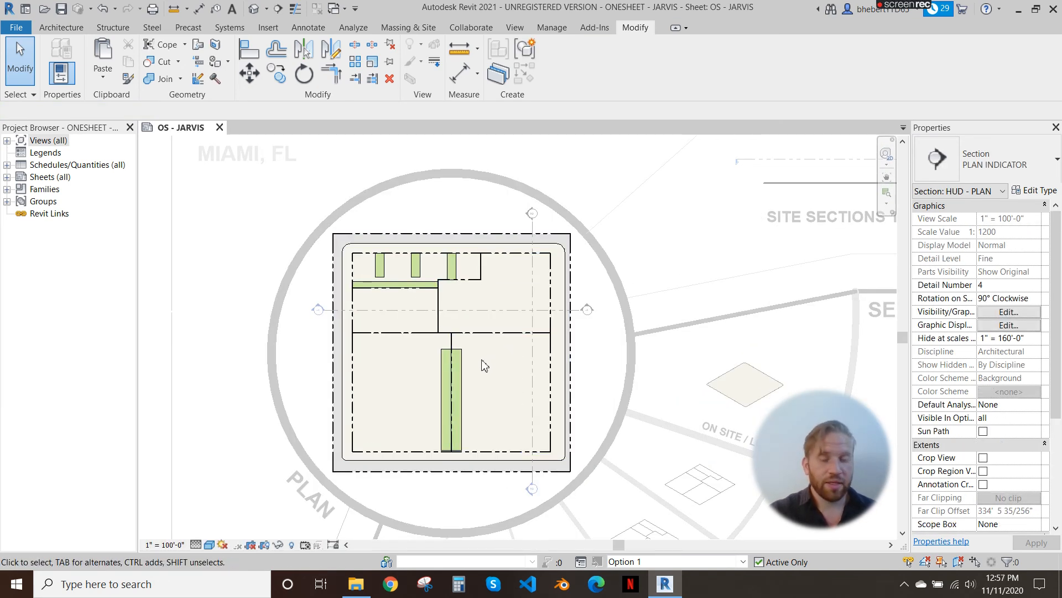
Step: Select the road/site boundary floor around the site to check its type and properties, then clear the selection
middle_click_drag(438, 367, 456, 362)
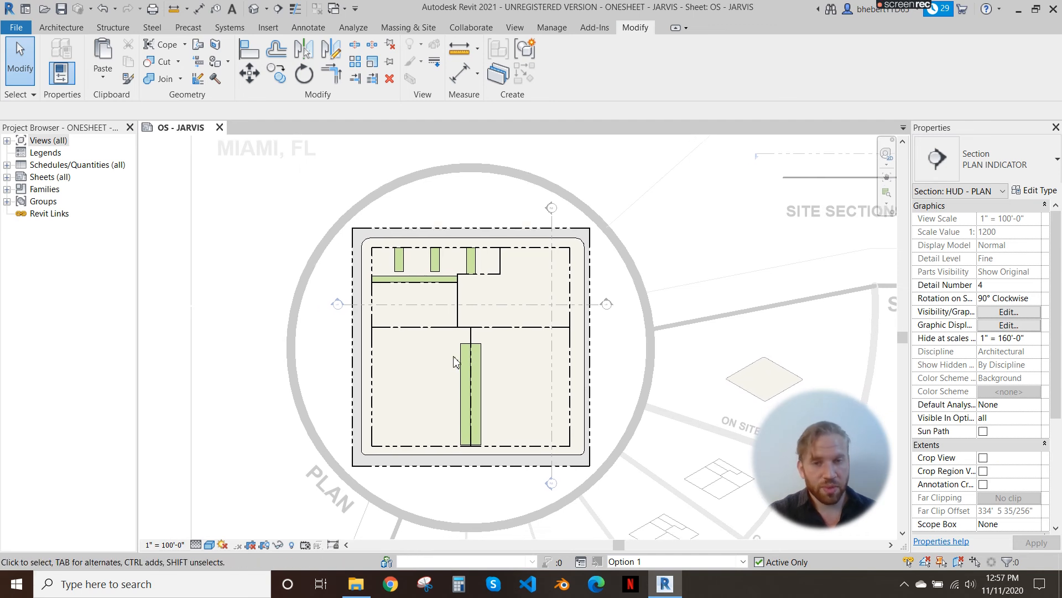
left_click(487, 230)
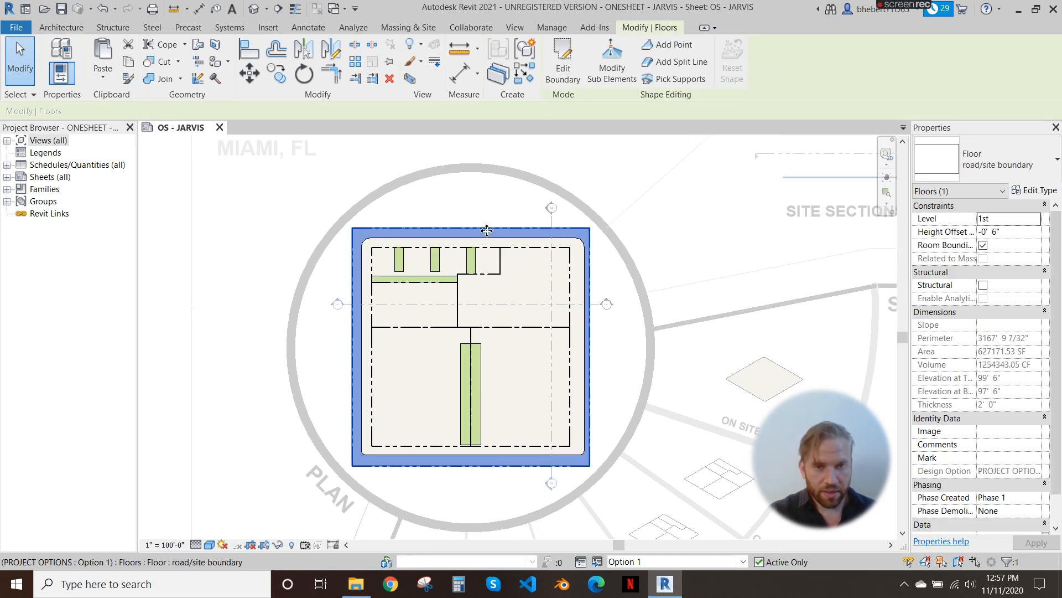
middle_click_drag(399, 245, 416, 237)
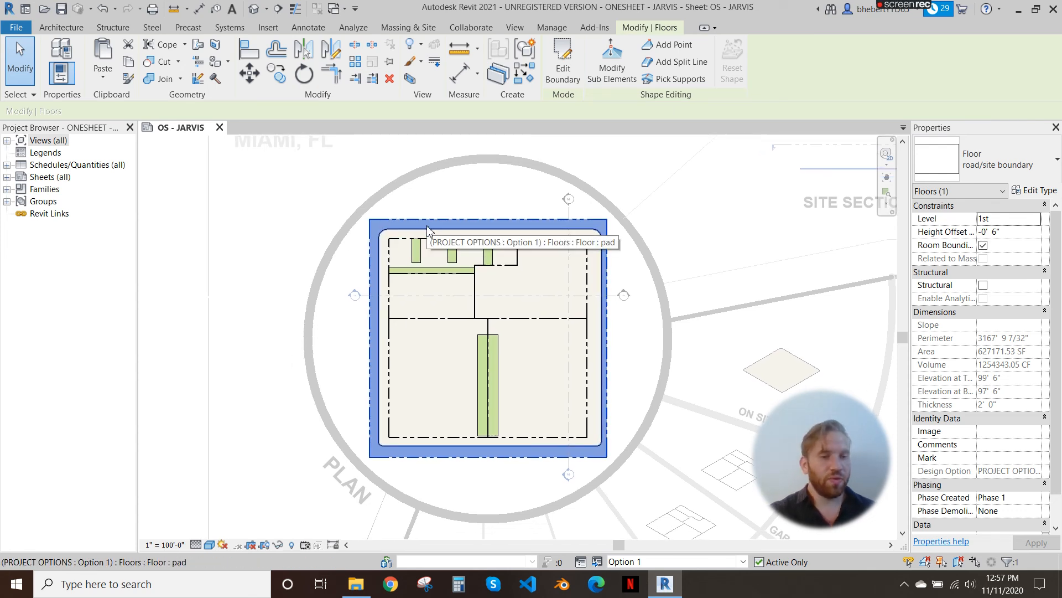
left_click(500, 186)
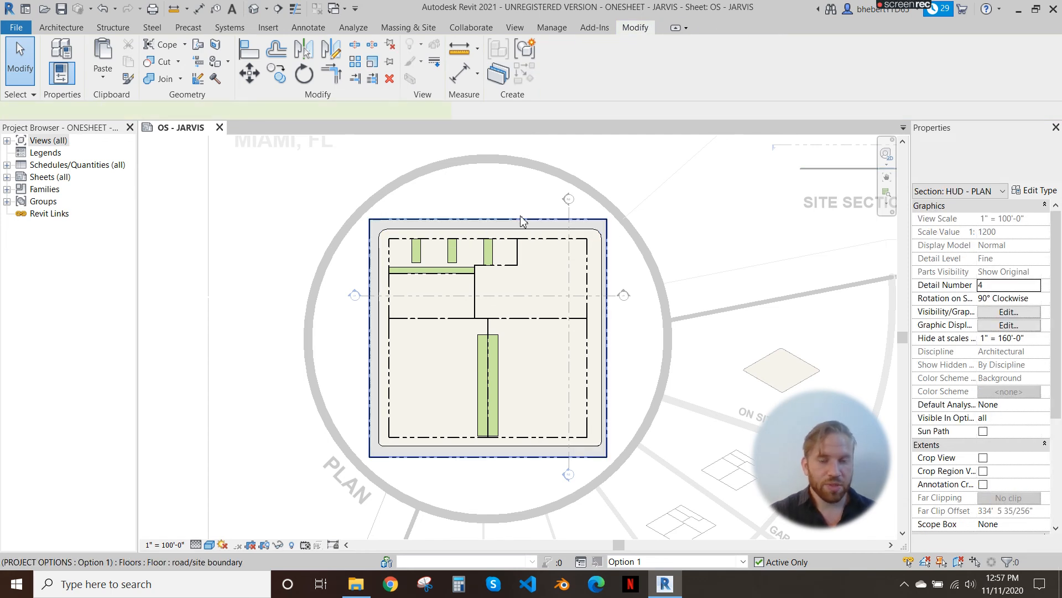
Step: Select the pad floor inside the road boundary in the site plan to check its type and properties, then clear the selection
left_click(393, 260)
left_click(475, 185)
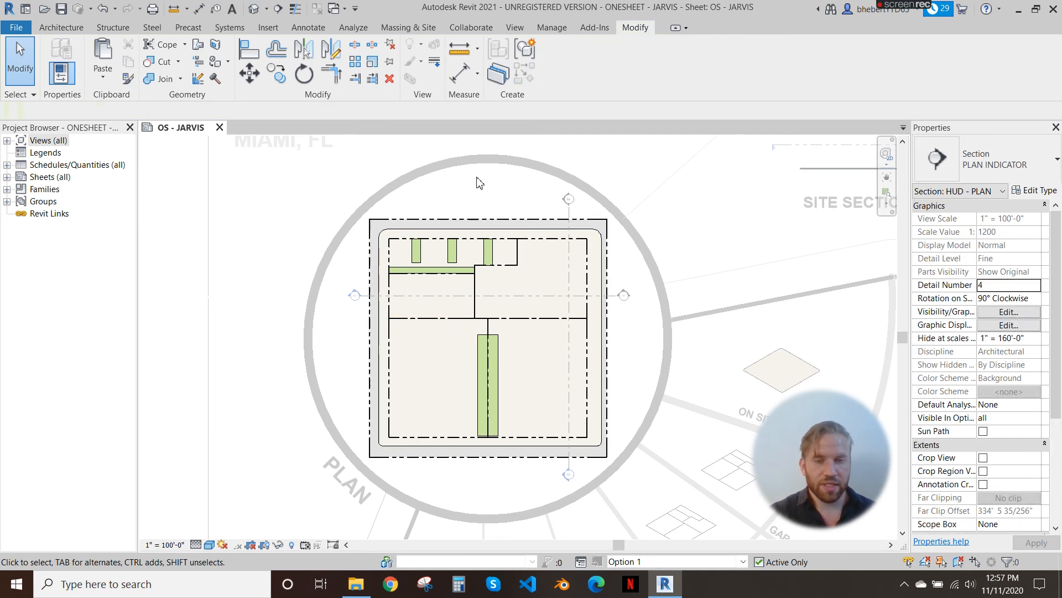
scroll(463, 271, "up", 1)
scroll(464, 271, "up", 1)
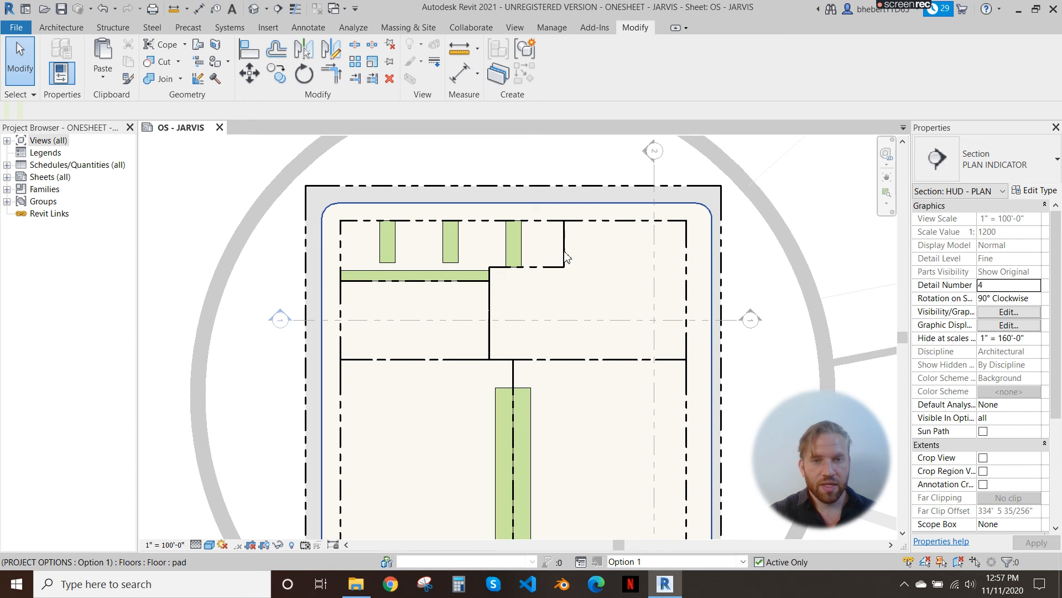
left_click(611, 228)
scroll(475, 216, "down", 2)
left_click(280, 227)
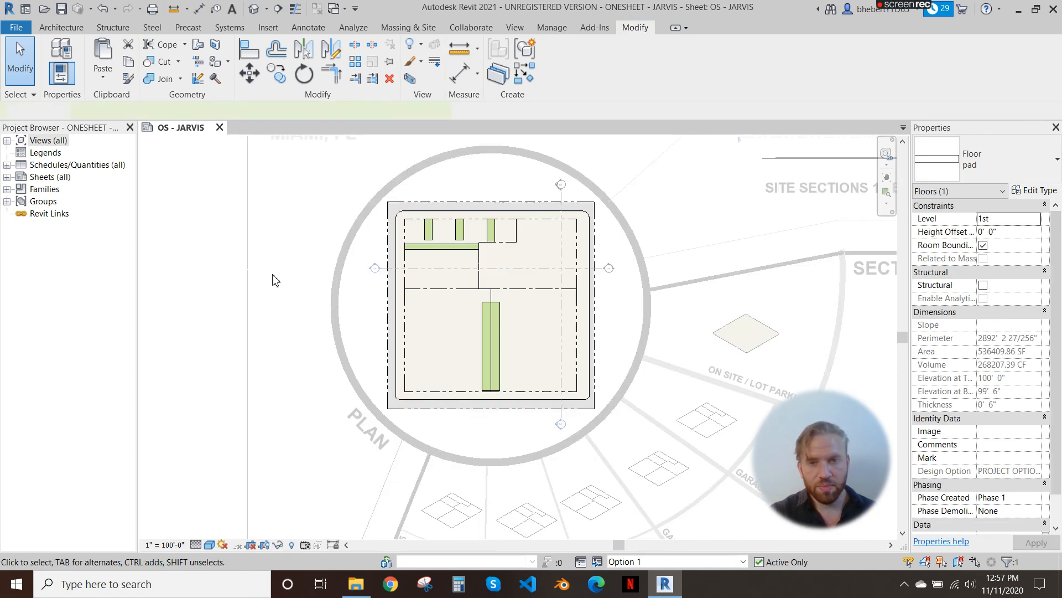
Step: Deactivate the site plan view and return to the full JARVIS sheet layout
scroll(280, 227, "down", 3)
scroll(307, 237, "down", 1)
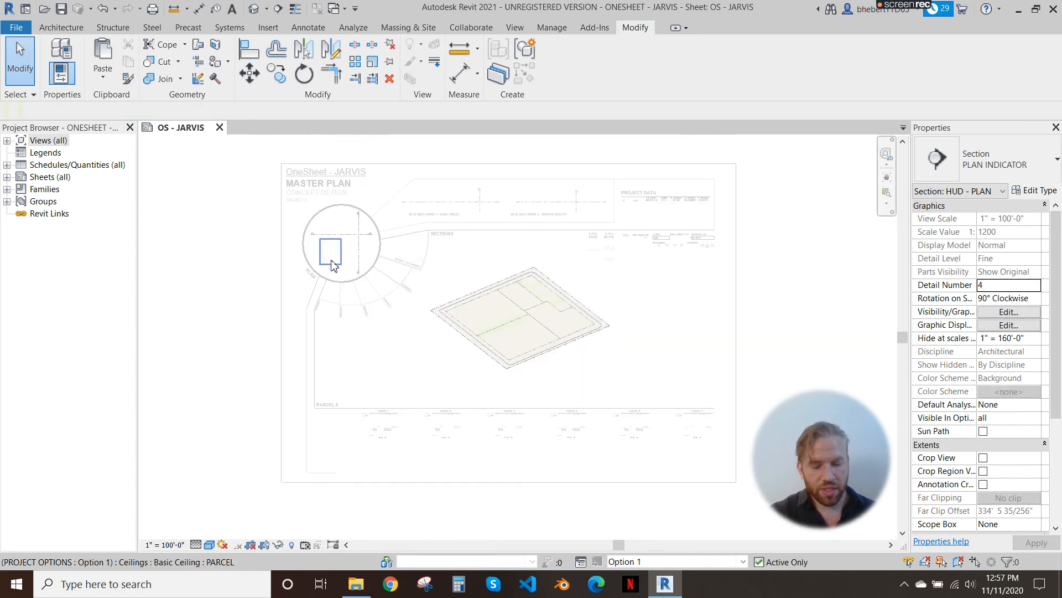
double_click(228, 314)
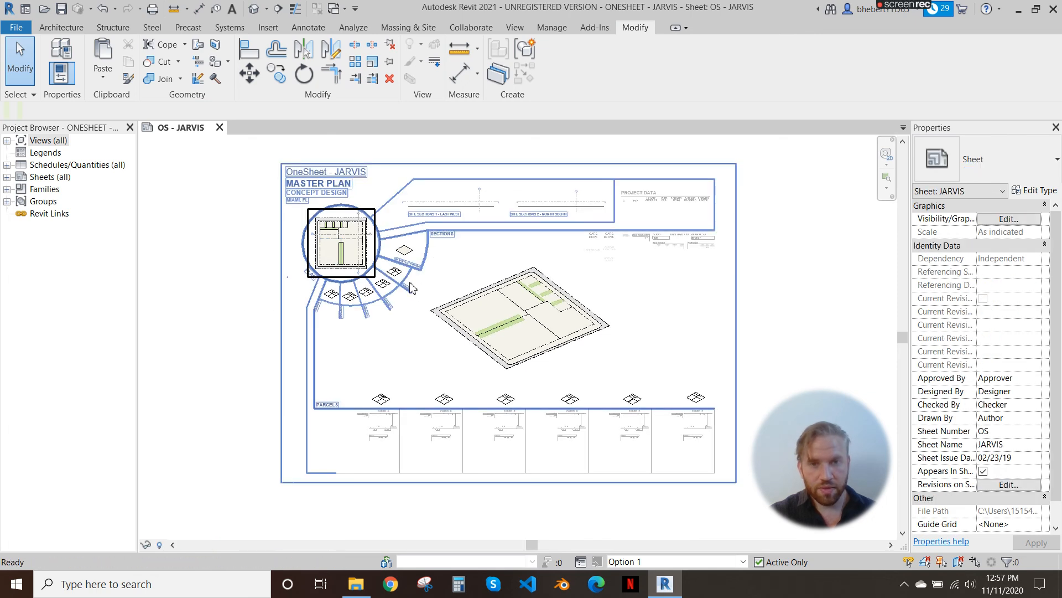
scroll(410, 288, "up", 1)
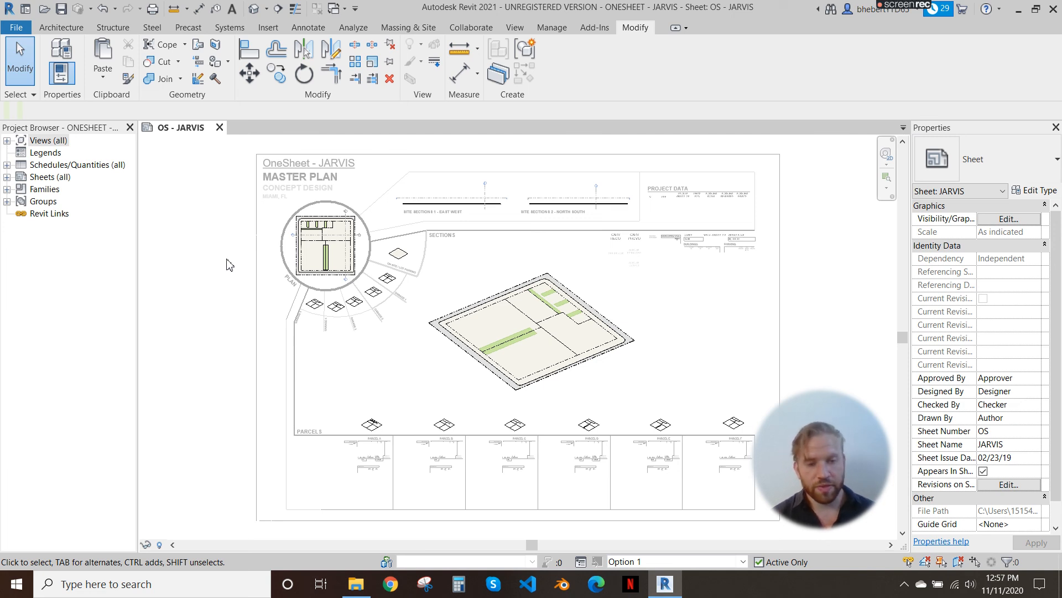
middle_click_drag(468, 283, 403, 282)
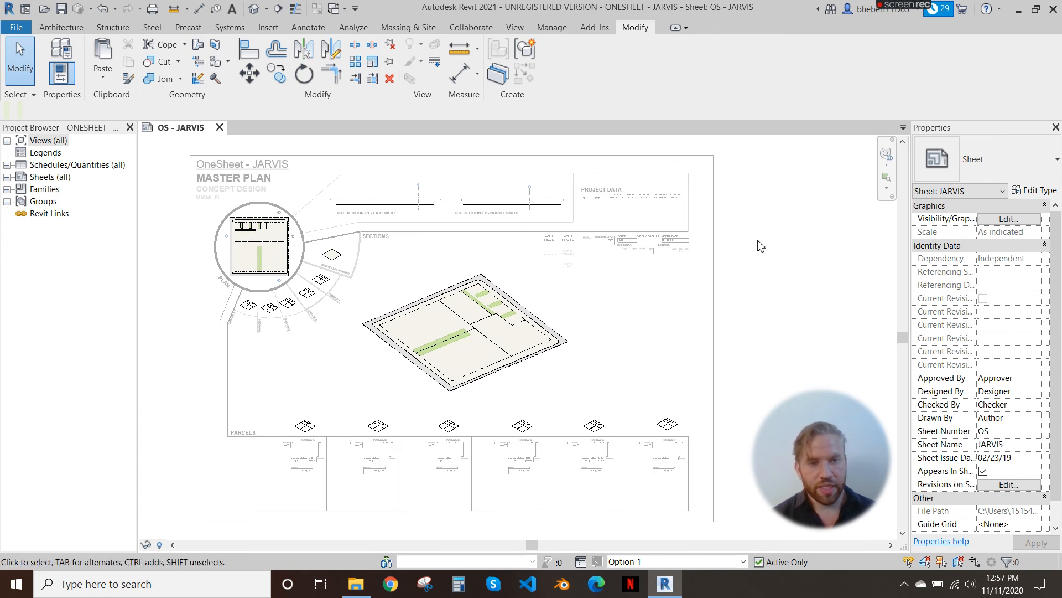